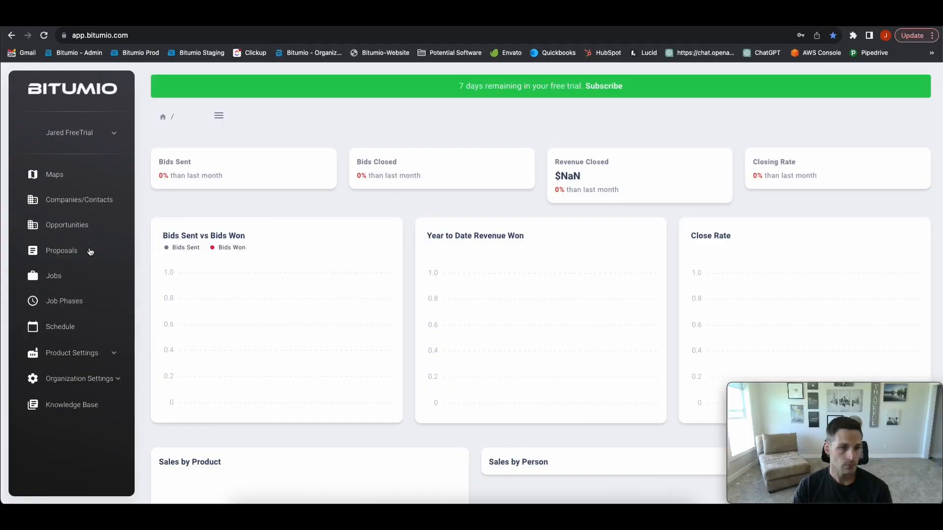
# Expand Organization Settings in the sidebar to reveal its sub-pages
pyautogui.click(75, 379)
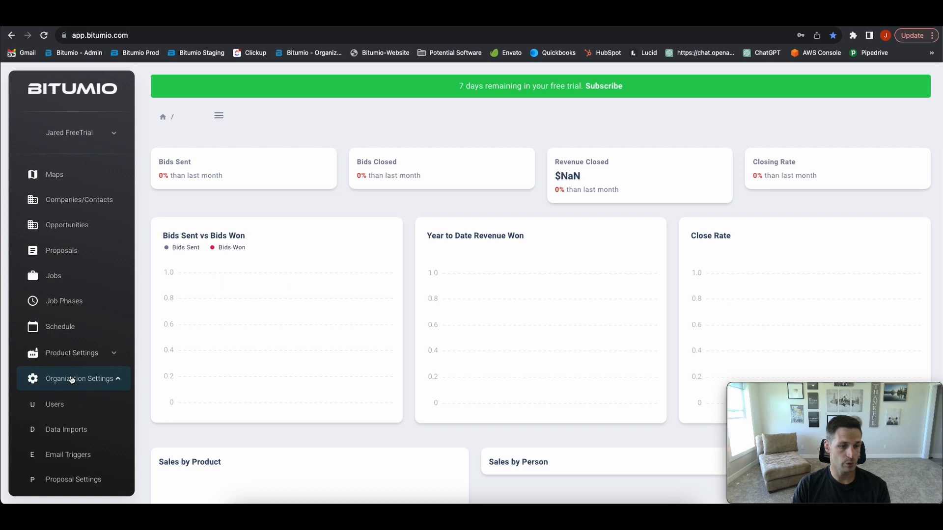
# Open Organization Info, then start choosing a company logo but cancel the file picker
pyautogui.scroll(-3, 74, 388)
pyautogui.click(70, 385)
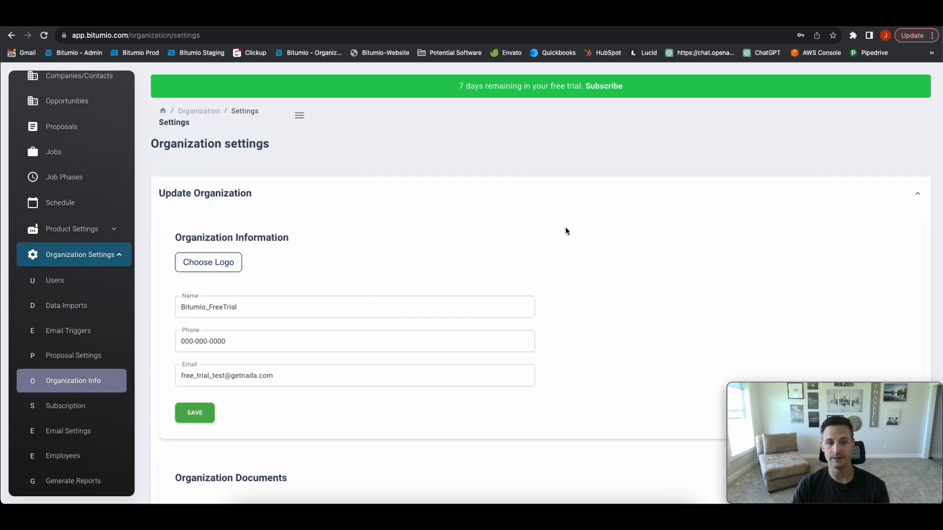
pyautogui.scroll(-1, 565, 231)
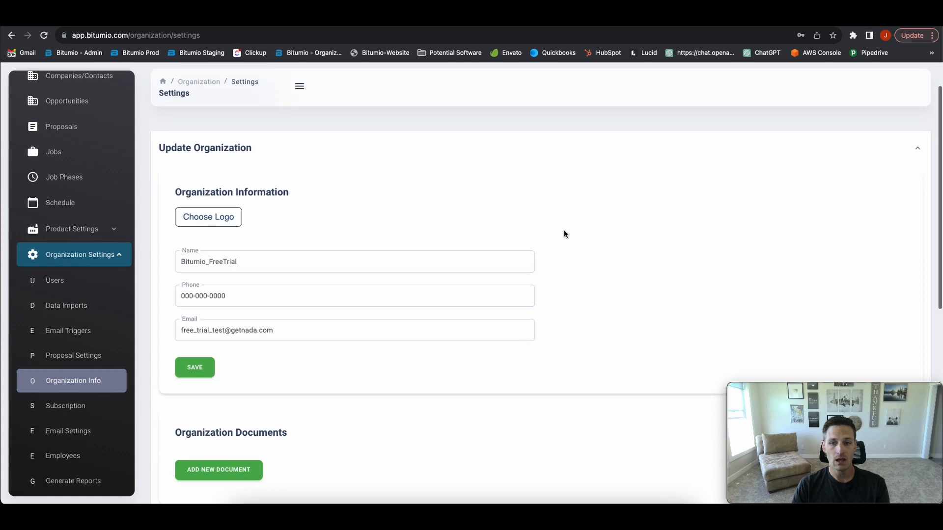
pyautogui.click(206, 219)
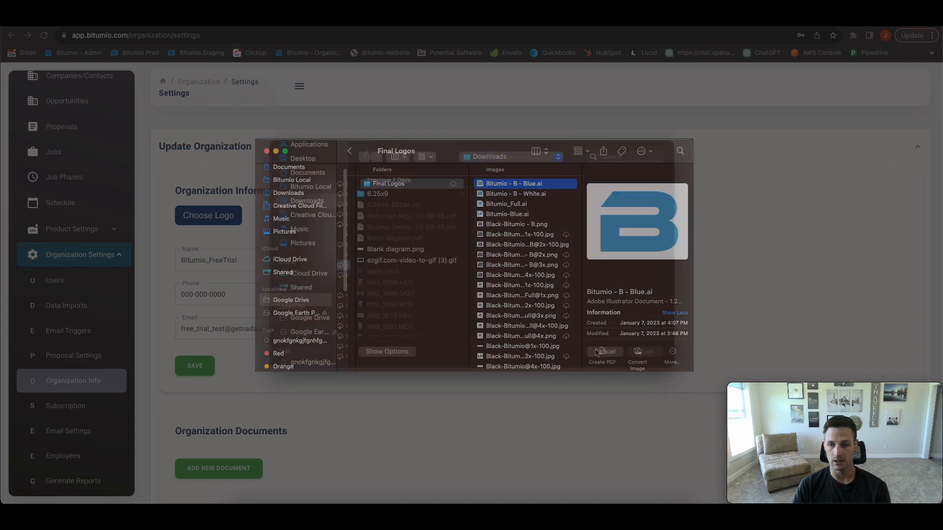
pyautogui.click(603, 351)
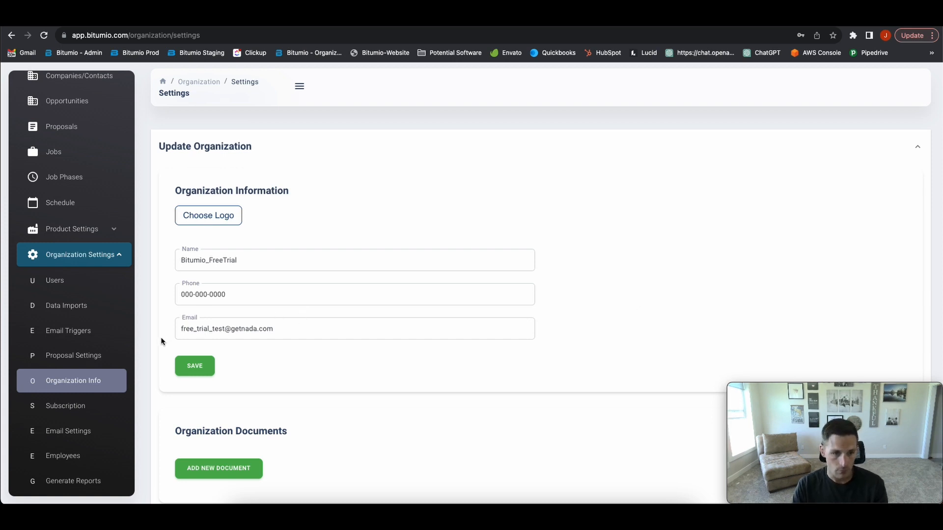
pyautogui.scroll(-6, 178, 332)
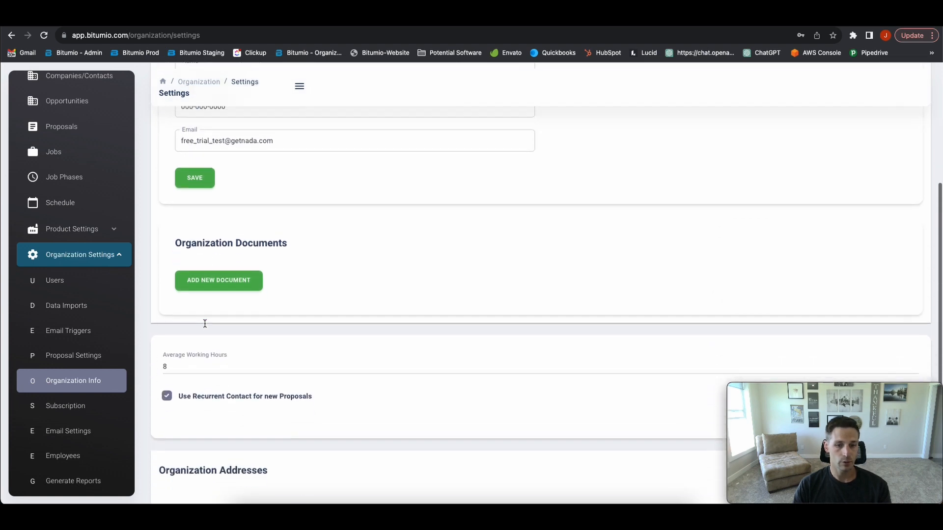
# Change Average Working Hours from 8 to 10 and save
pyautogui.scroll(-1, 205, 327)
pyautogui.click(164, 222)
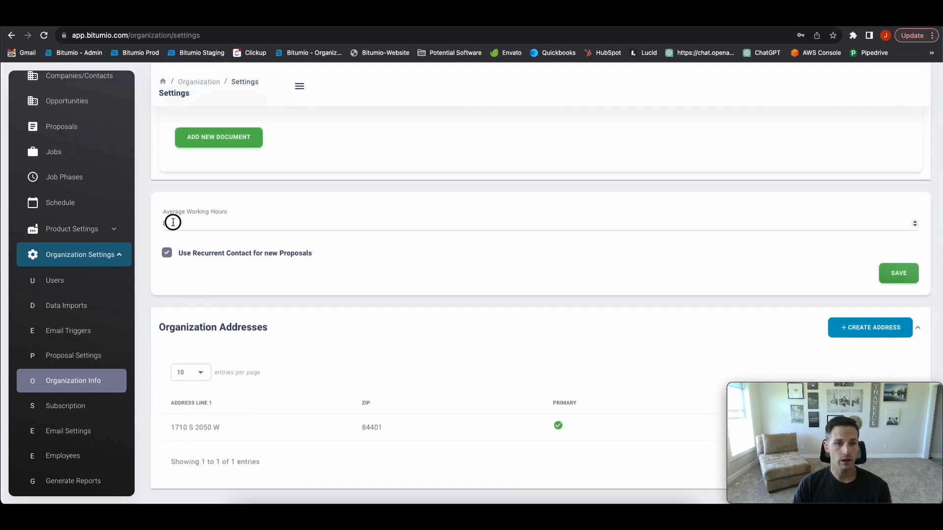
pyautogui.doubleClick(164, 223)
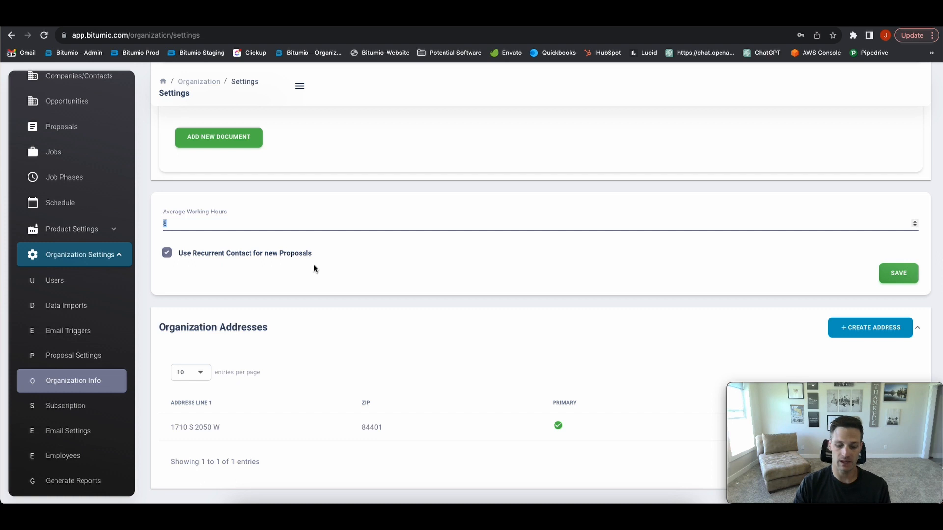
pyautogui.write('10')
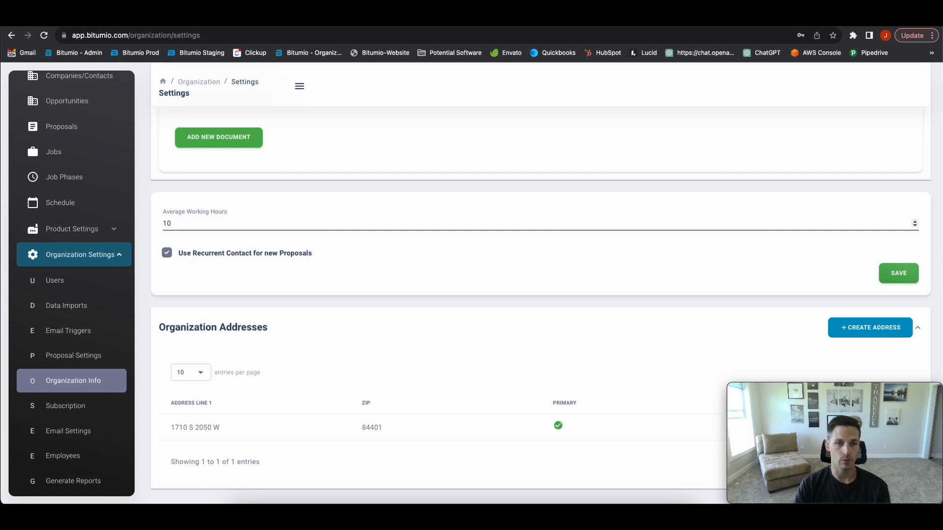
pyautogui.click(899, 273)
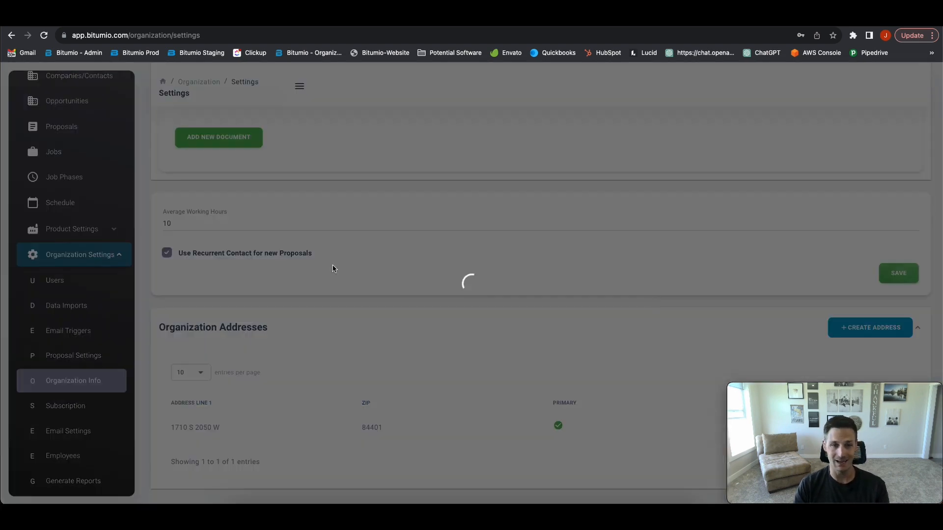
pyautogui.scroll(-2, 344, 269)
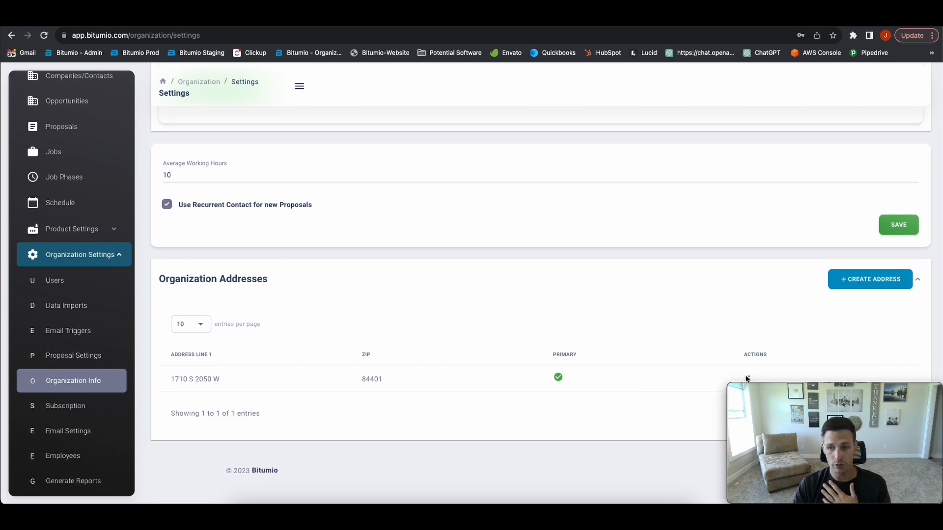
# Start a new organization address from the address Actions menu and mark it Primary Address
pyautogui.click(746, 379)
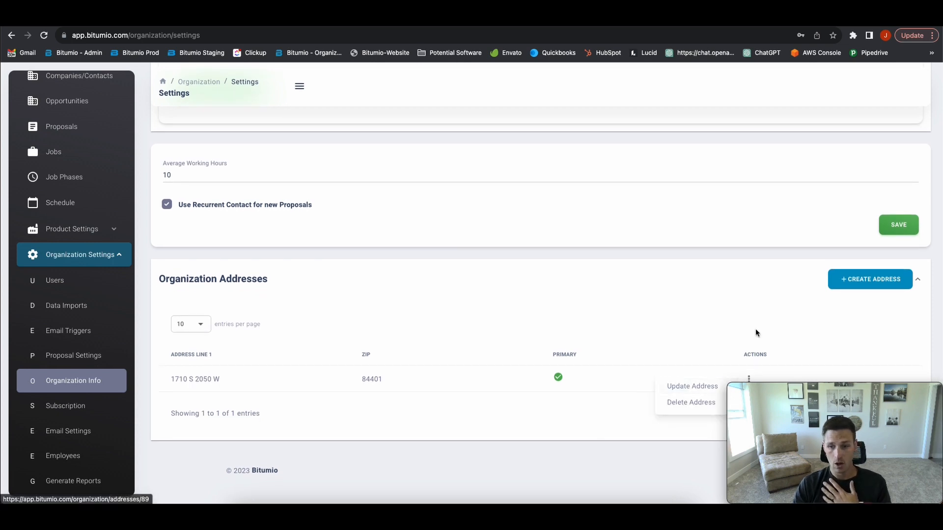
pyautogui.click(871, 279)
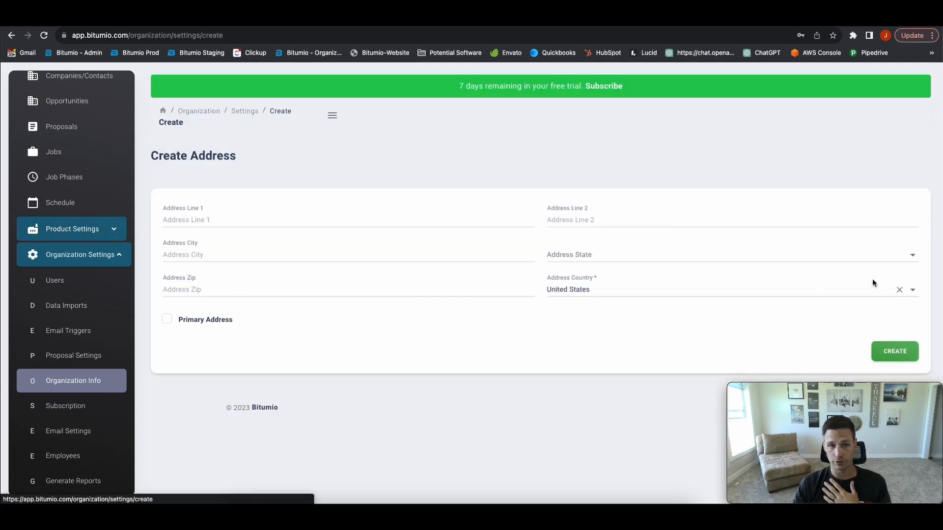
pyautogui.click(275, 214)
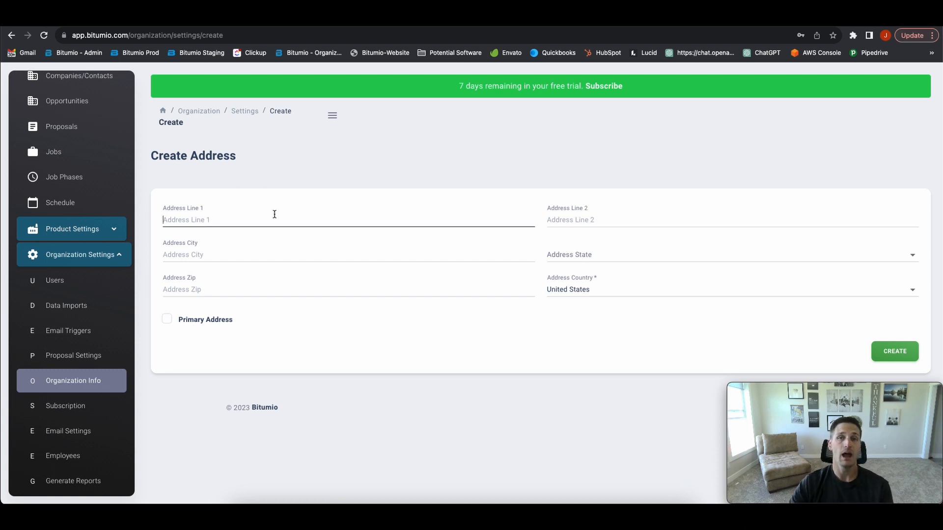
pyautogui.click(167, 319)
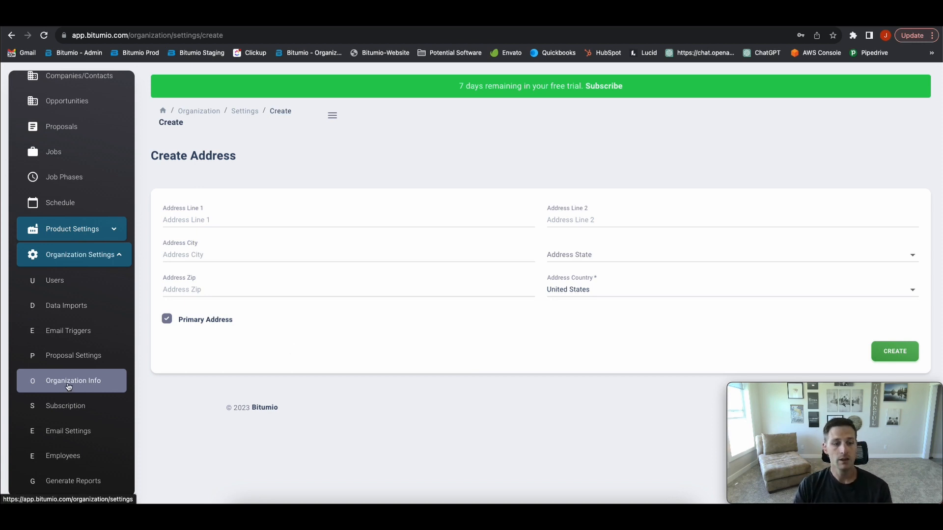
# Under Product Settings, review Equipment and Crews, then the Plants list with Kilgore West Valley
pyautogui.scroll(4, 66, 388)
pyautogui.scroll(-2, 69, 387)
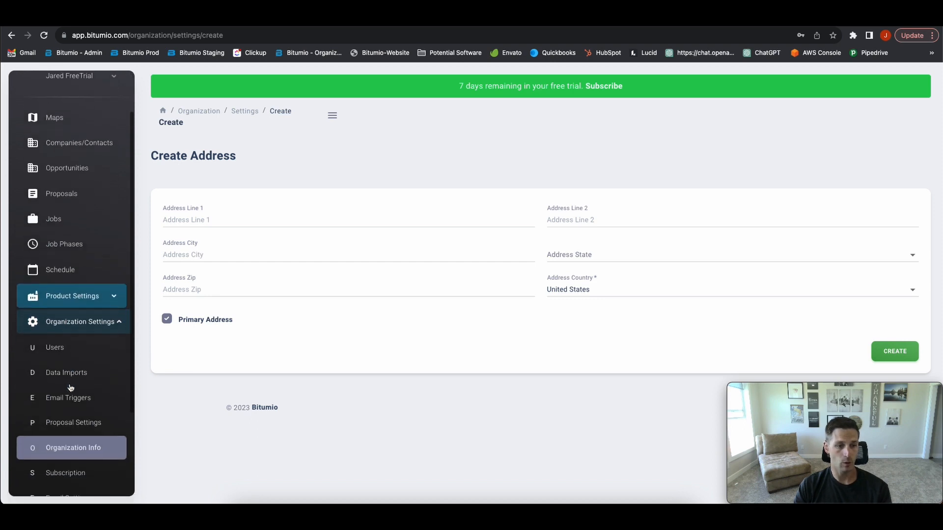
pyautogui.click(65, 290)
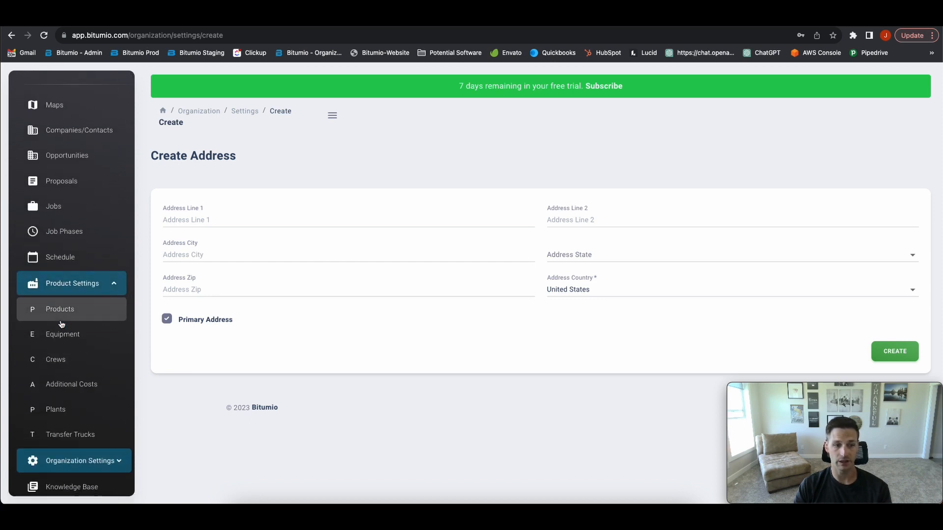
pyautogui.click(62, 339)
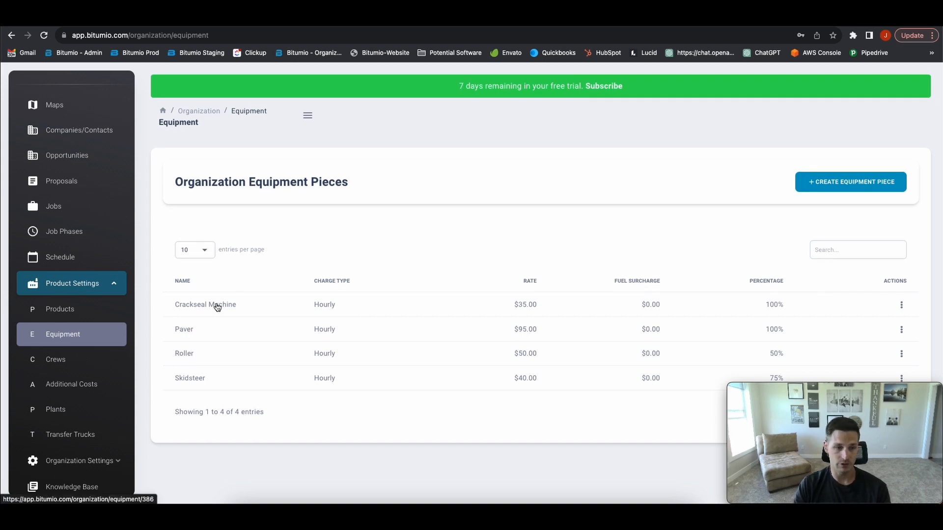
pyautogui.click(64, 358)
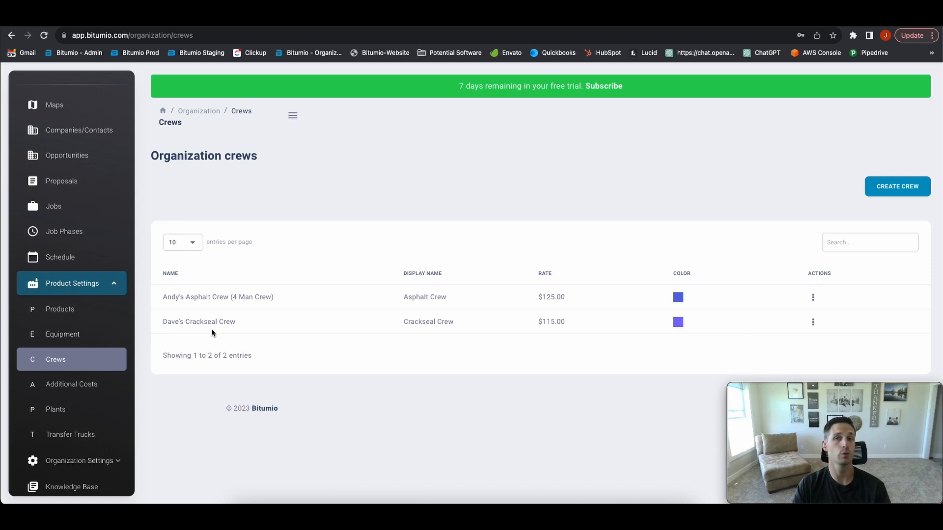
pyautogui.click(69, 416)
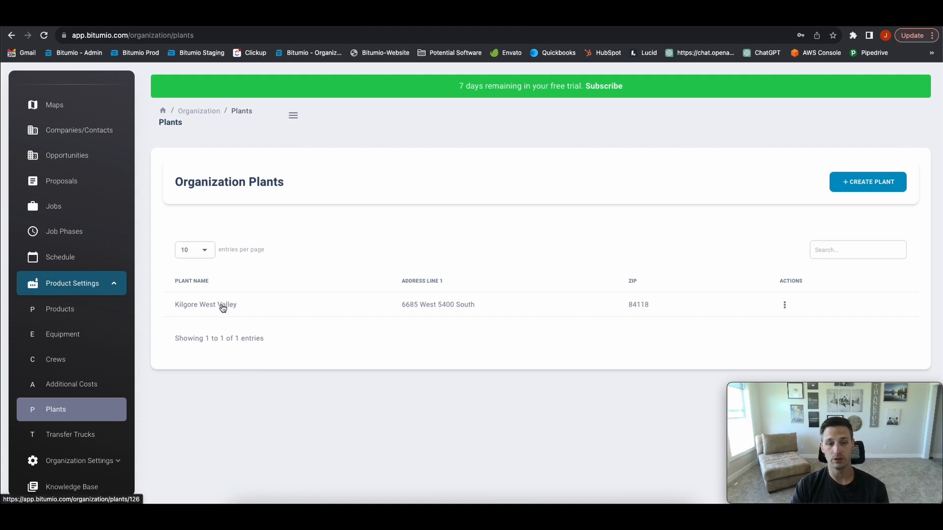
# View the Kilgore West Valley plant, then the Transfer Trucks settings
pyautogui.click(222, 306)
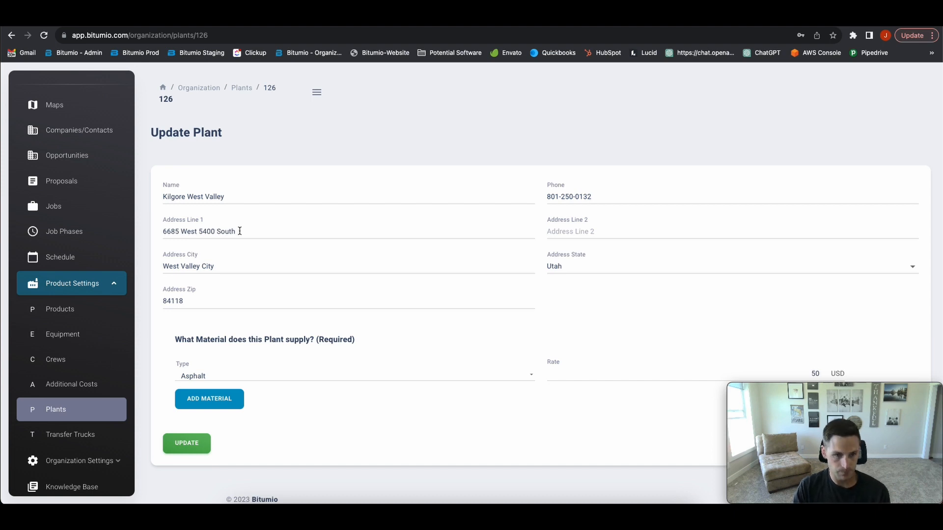
pyautogui.click(71, 435)
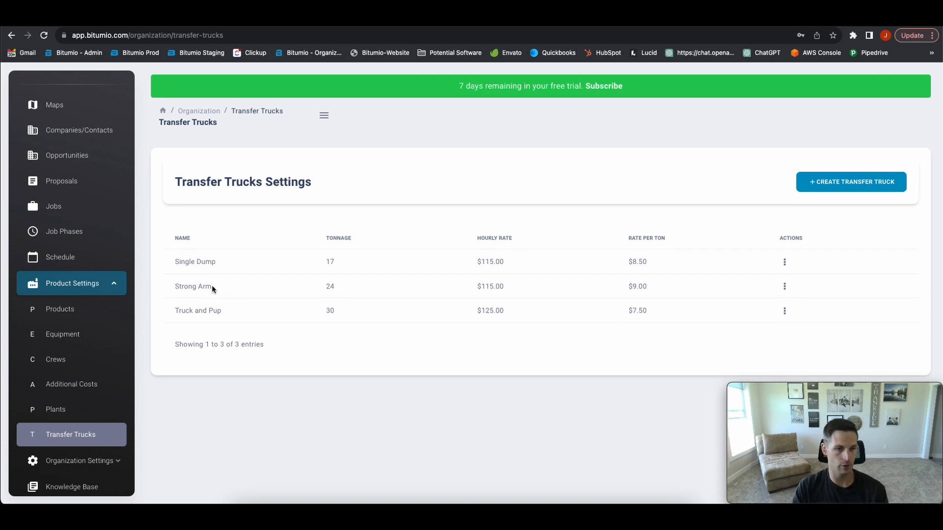
# Open the Asphalt Patch - 1/2" Commercial Mix product from the Asphalt product type
pyautogui.click(55, 312)
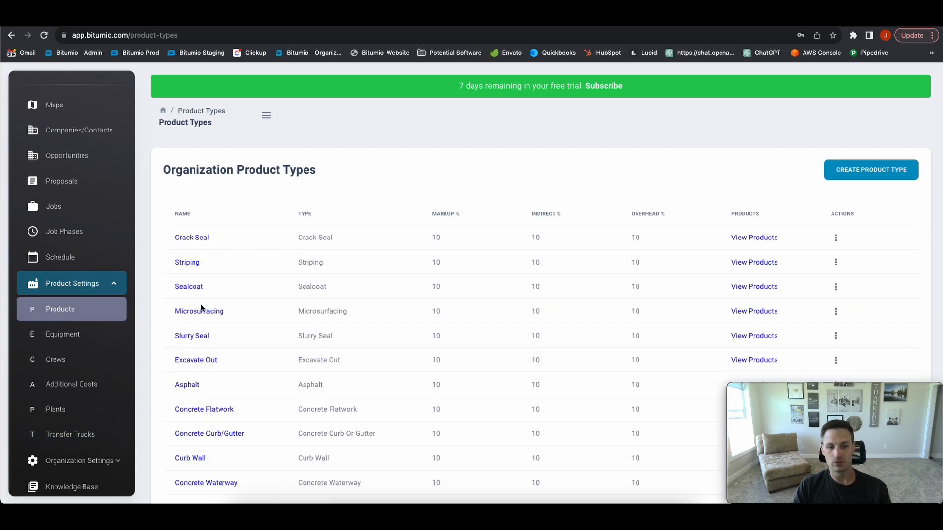
pyautogui.click(191, 387)
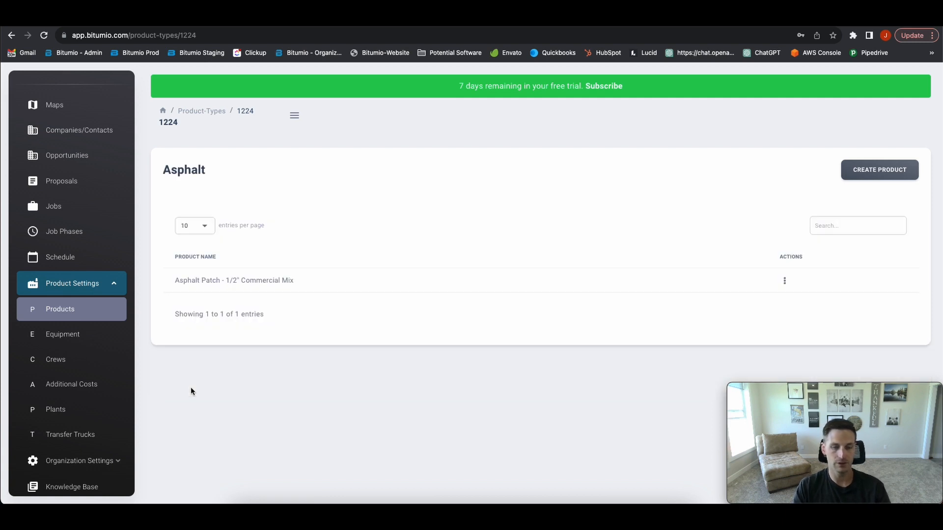
pyautogui.click(228, 281)
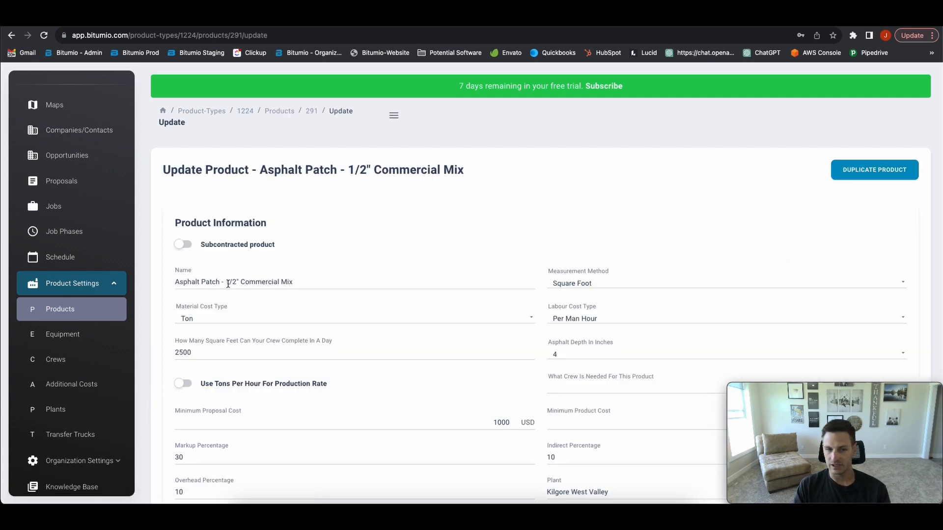
pyautogui.scroll(-5, 306, 279)
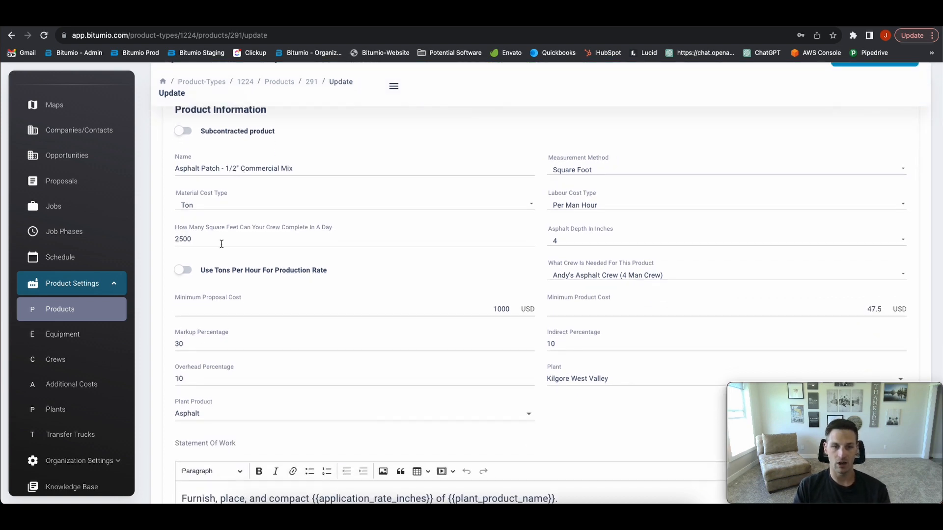
# Turn off tons-per-hour production rate and set it to 50 square feet per crew day
pyautogui.click(188, 241)
pyautogui.doubleClick(188, 241)
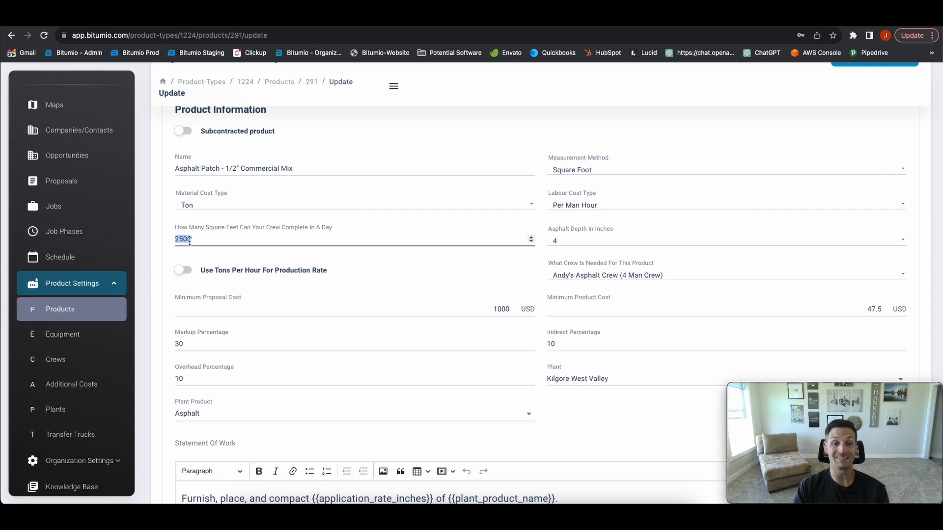
pyautogui.click(185, 270)
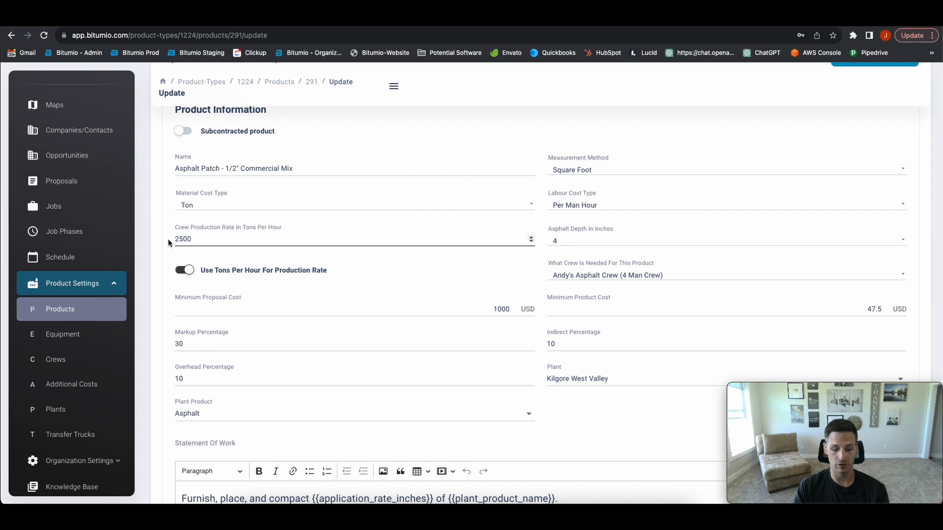
pyautogui.doubleClick(183, 239)
pyautogui.write('50')
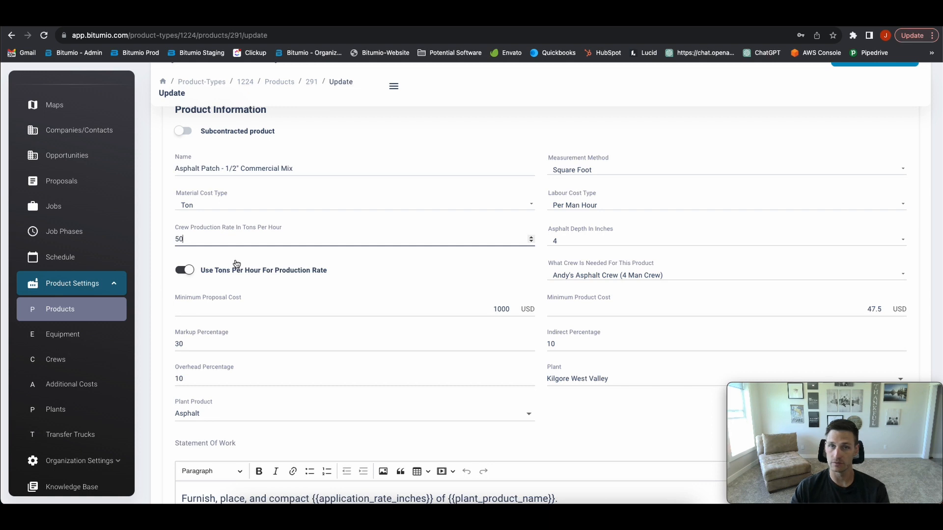
pyautogui.click(208, 276)
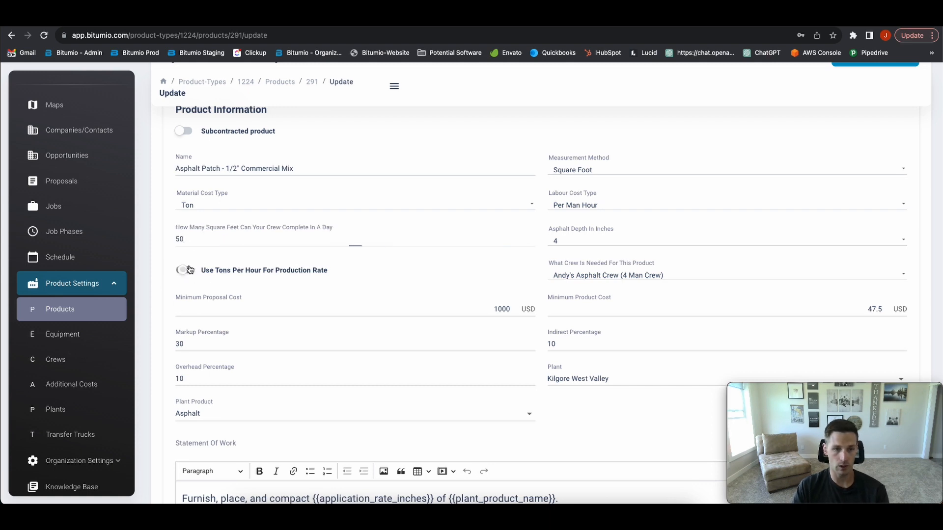
pyautogui.doubleClick(198, 241)
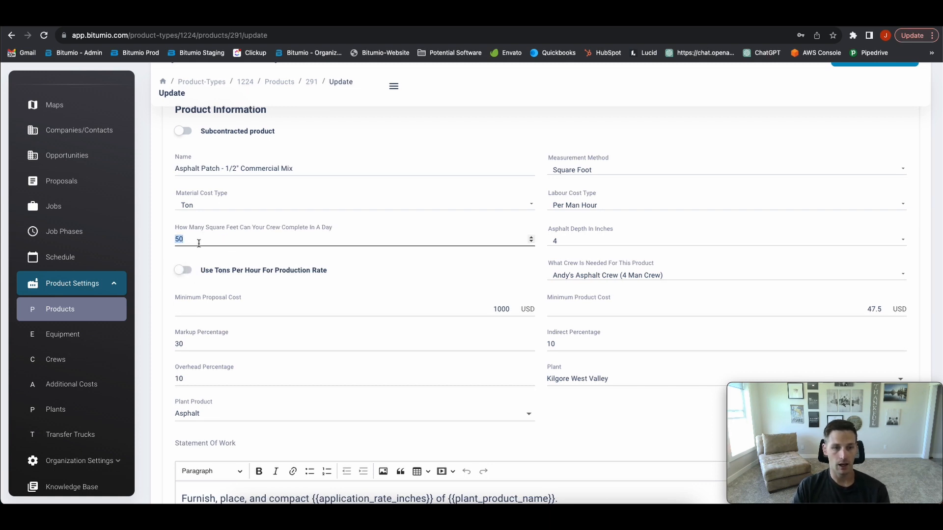
# Set Asphalt Depth In Inches to 3
pyautogui.click(565, 245)
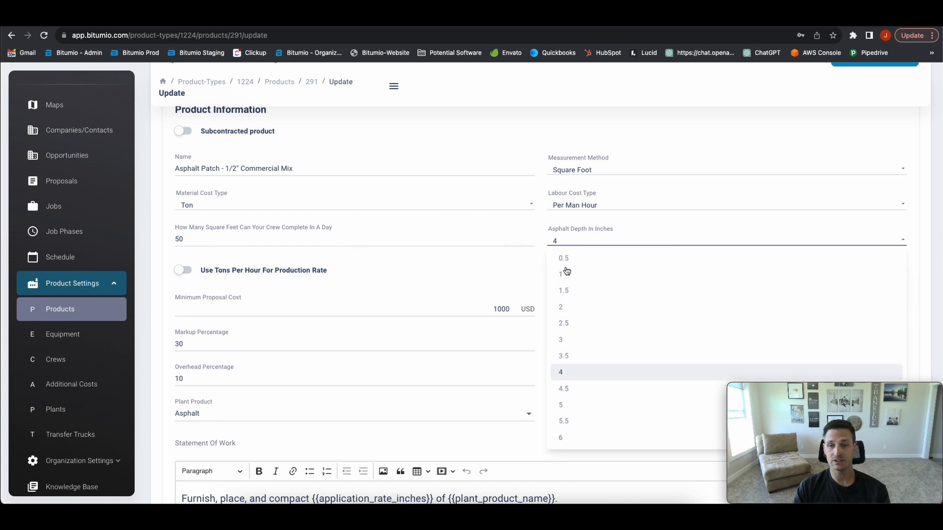
pyautogui.click(572, 341)
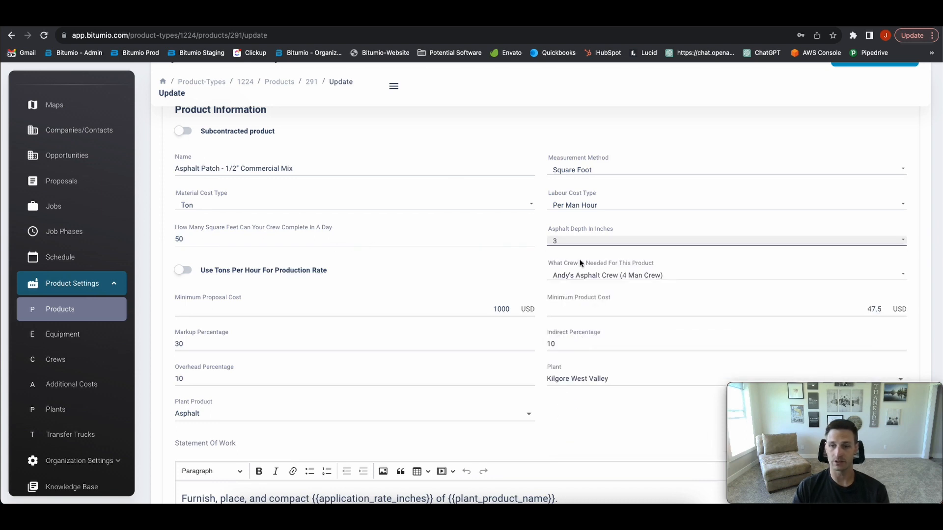
pyautogui.scroll(-1, 546, 235)
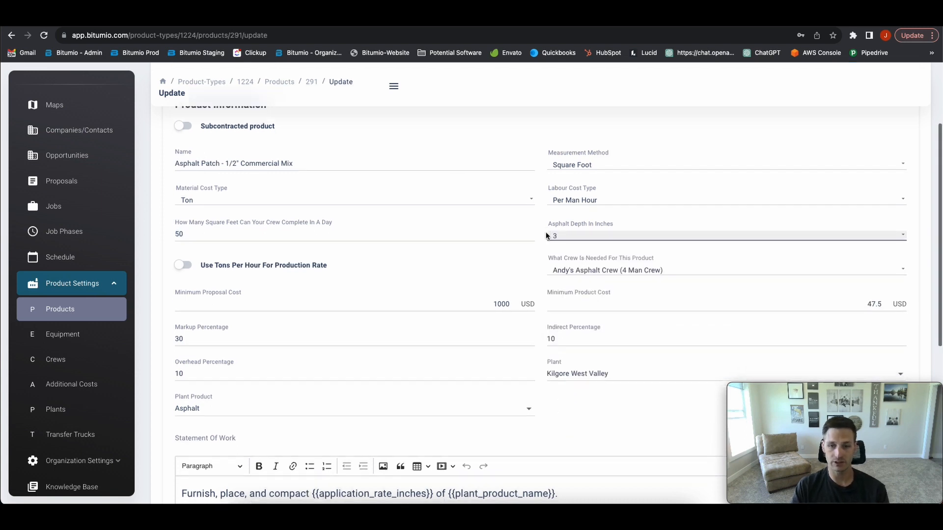
pyautogui.scroll(-2, 546, 235)
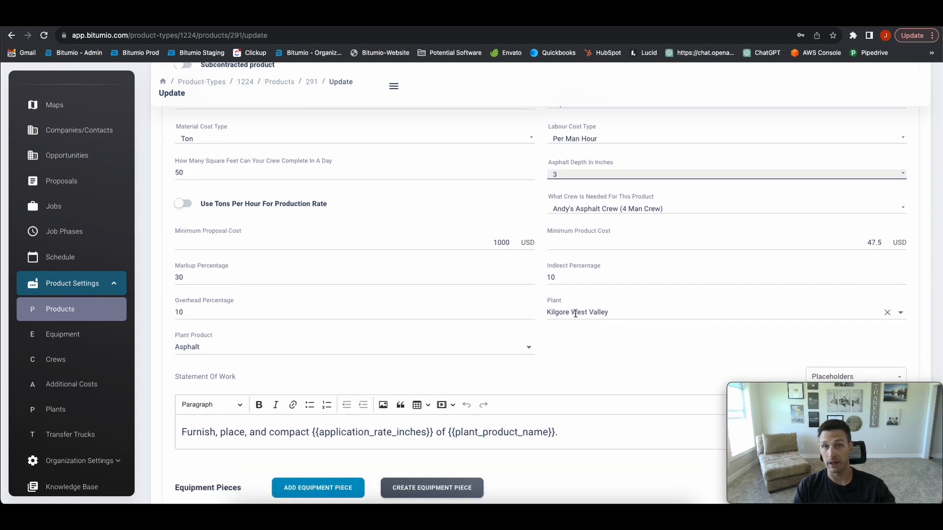
pyautogui.scroll(-1, 575, 314)
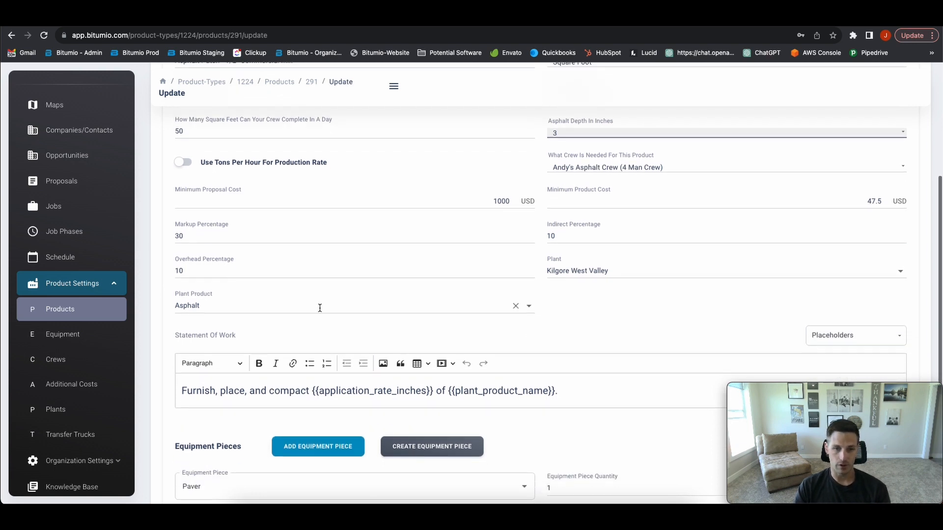
# Keep the plant product as Asphalt, then start a new company from the empty Companies list
pyautogui.click(320, 308)
pyautogui.click(606, 319)
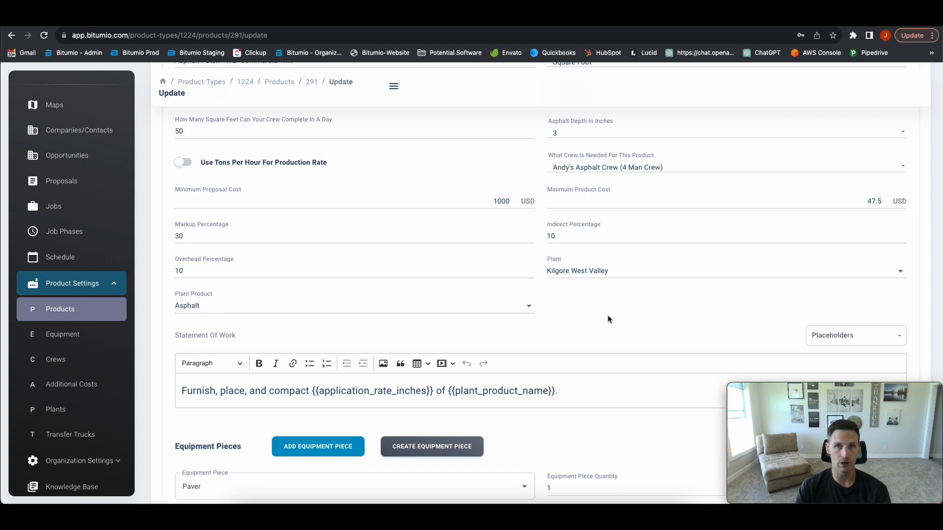
pyautogui.scroll(-5, 608, 320)
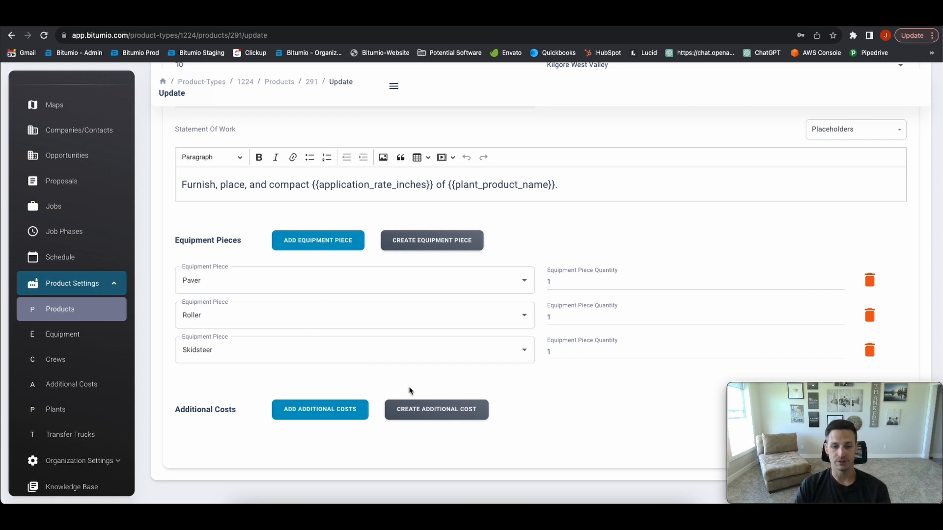
pyautogui.scroll(6, 473, 369)
pyautogui.scroll(2, 473, 372)
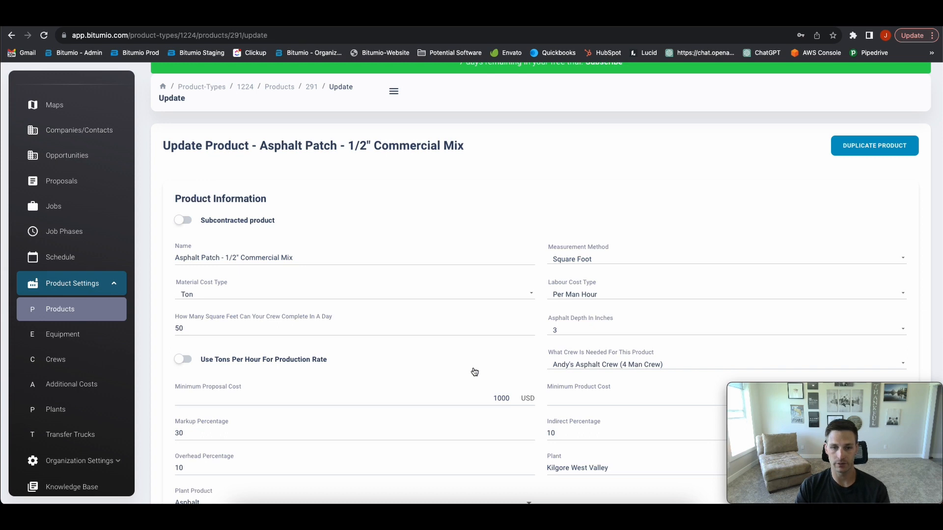
pyautogui.click(70, 131)
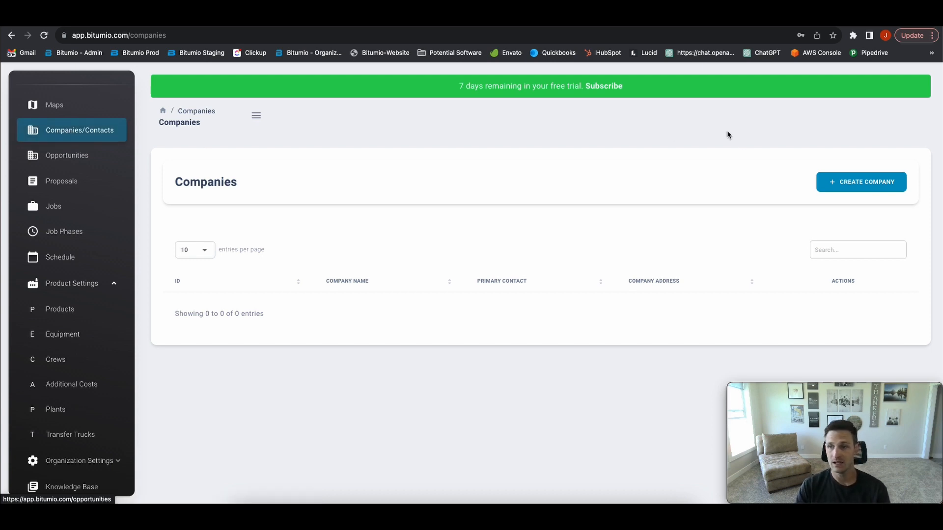
pyautogui.click(836, 182)
pyautogui.click(343, 231)
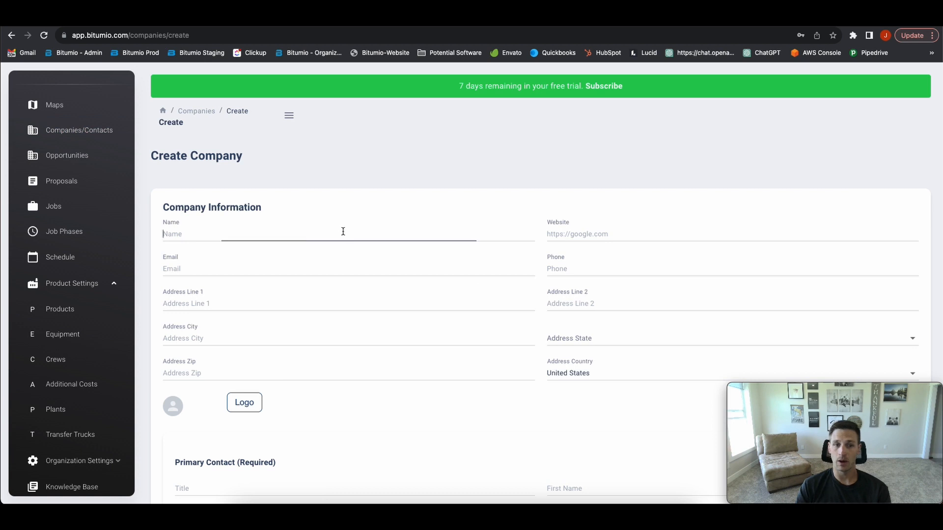
pyautogui.write('Bitumio')
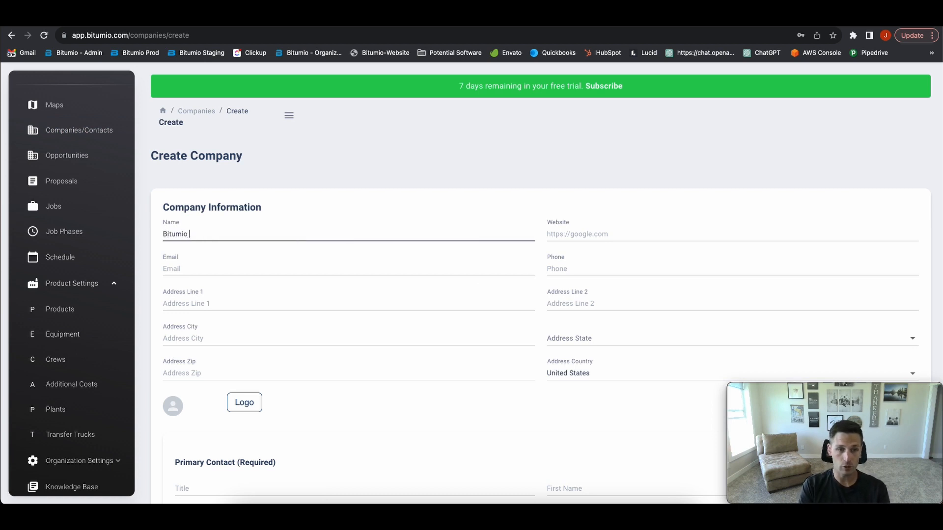
pyautogui.write('.C')
pyautogui.press('BackSpace')
pyautogui.write('Com')
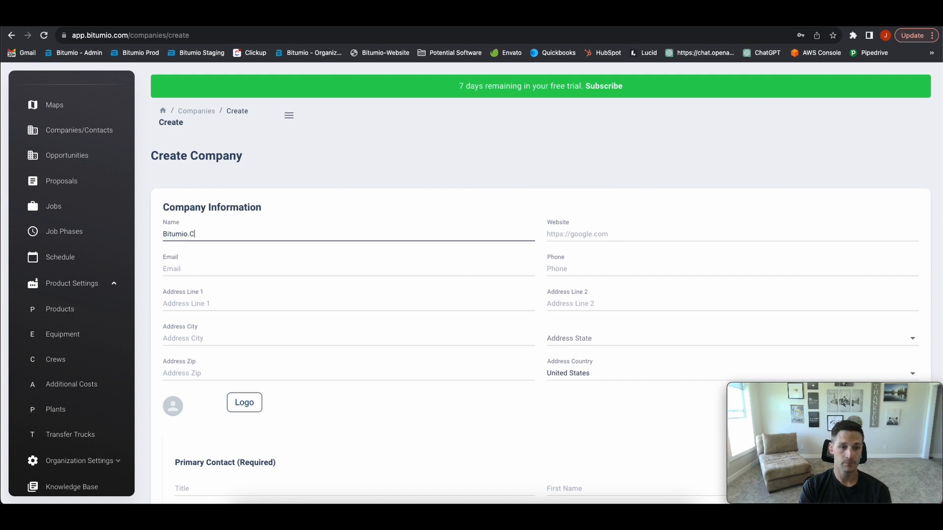
pyautogui.press('Tab')
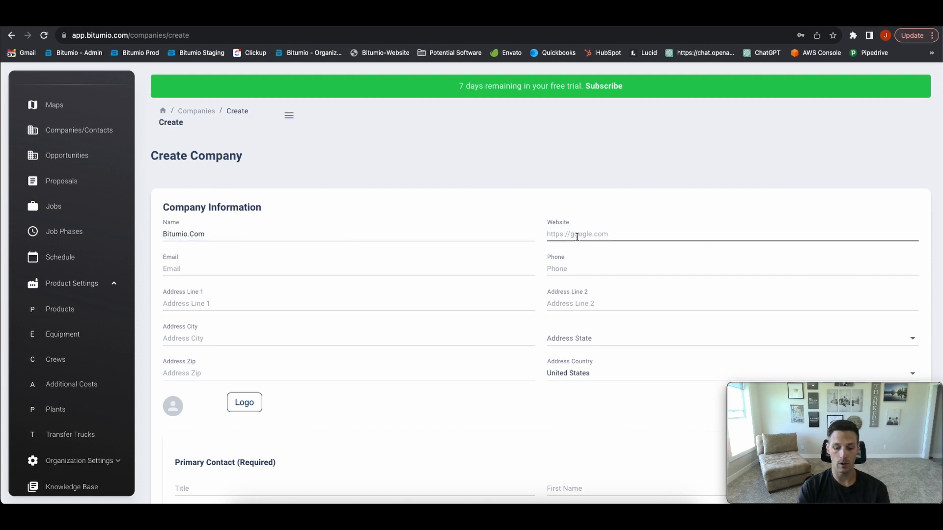
pyautogui.write('www.bi')
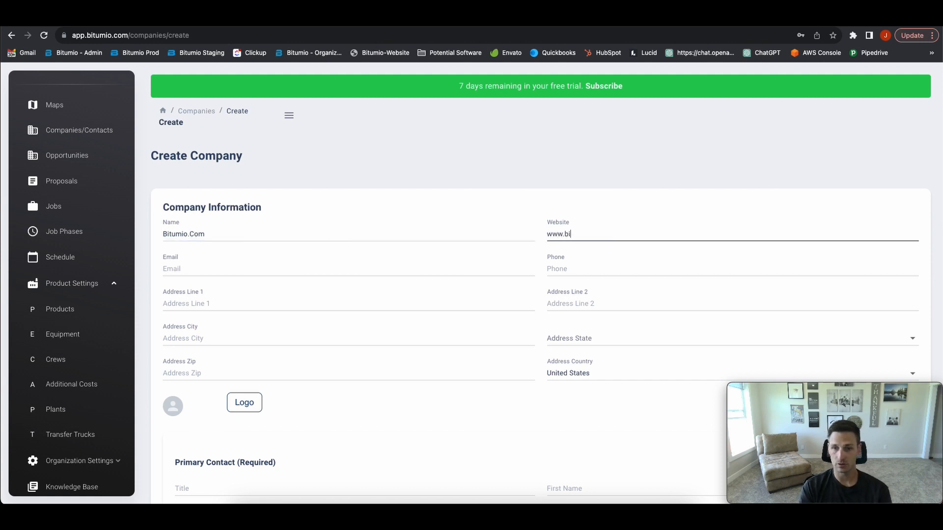
pyautogui.write('tumio.com')
pyautogui.press('Tab')
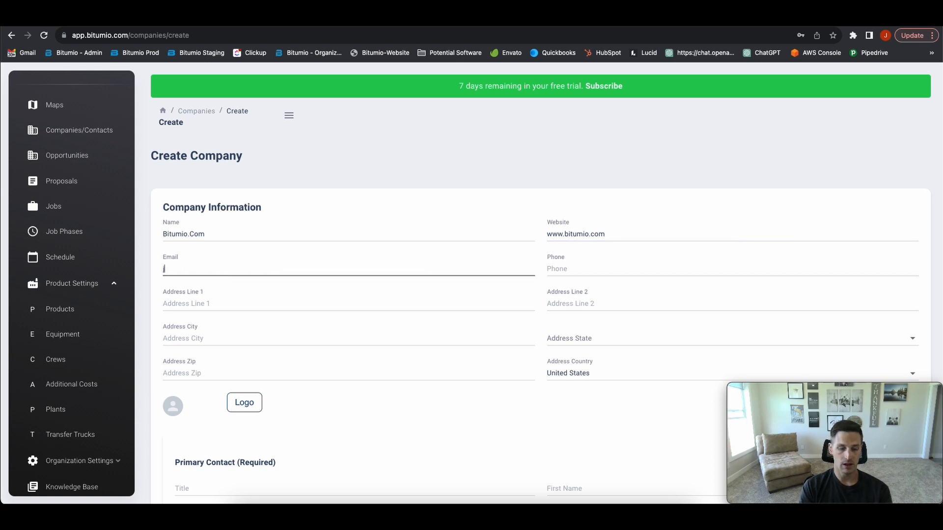
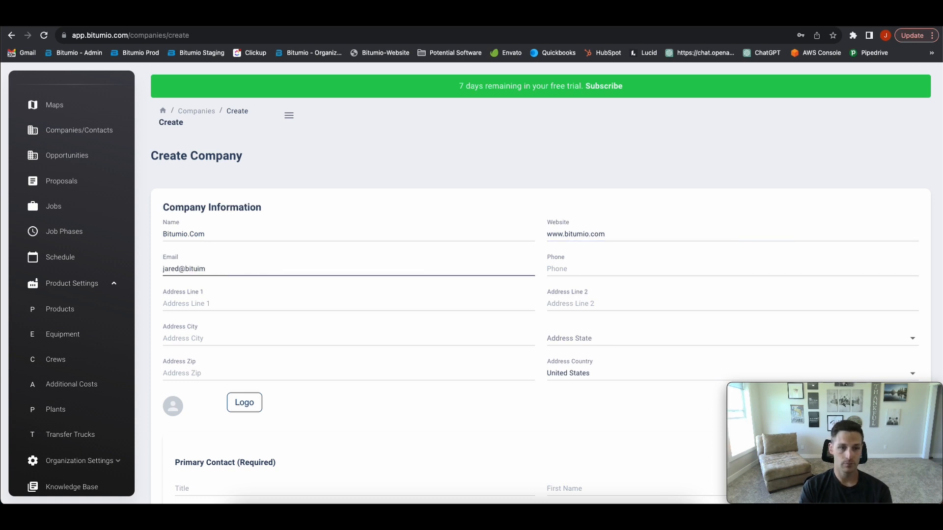
pyautogui.press('Tab')
pyautogui.write('000')
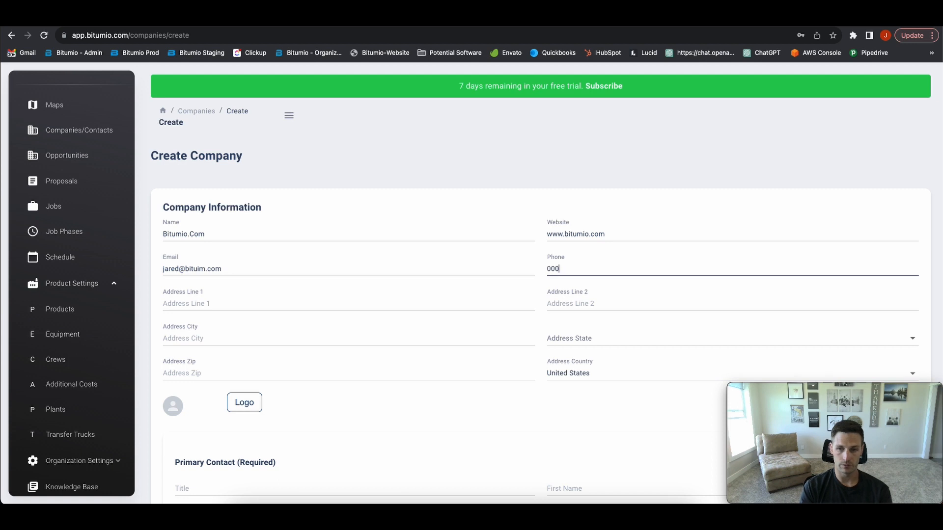
pyautogui.write('-000-0000')
# Fill in the company's street address, city, state and zip code
pyautogui.press('Tab')
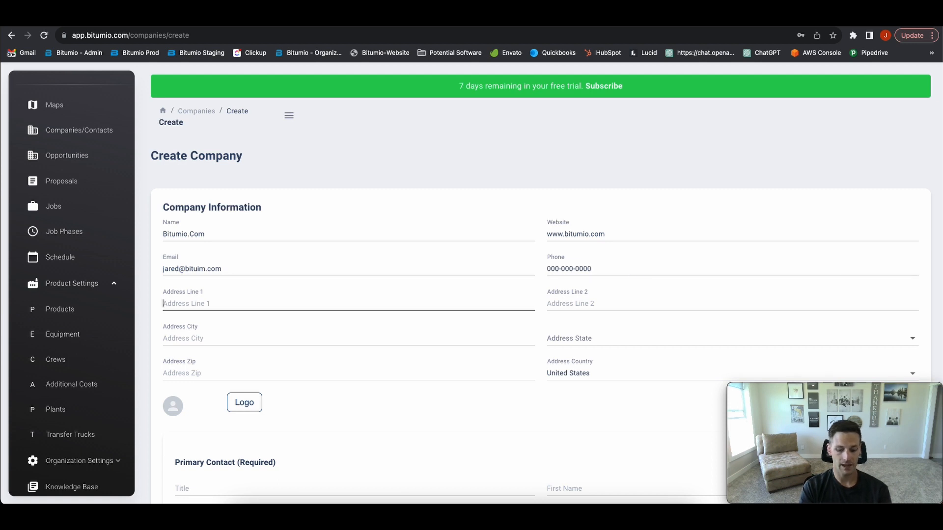
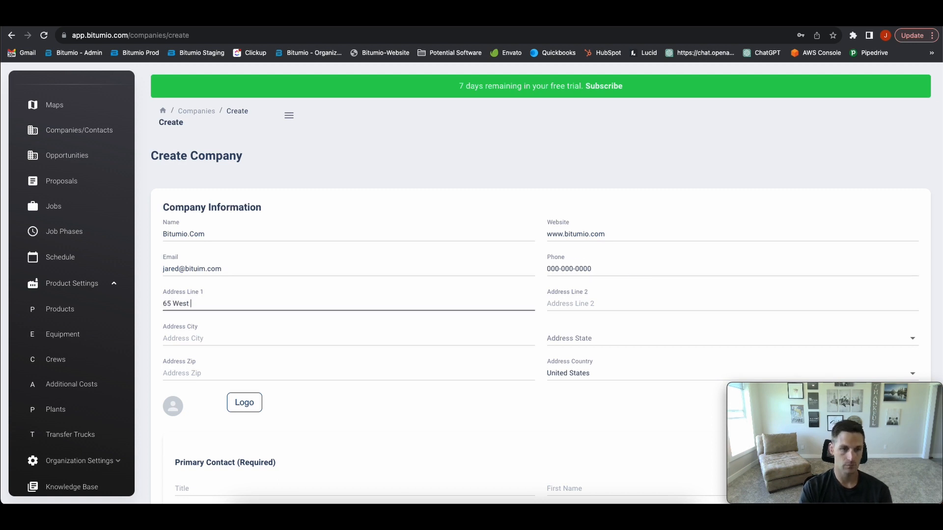
pyautogui.press('Tab')
pyautogui.write('Garden City')
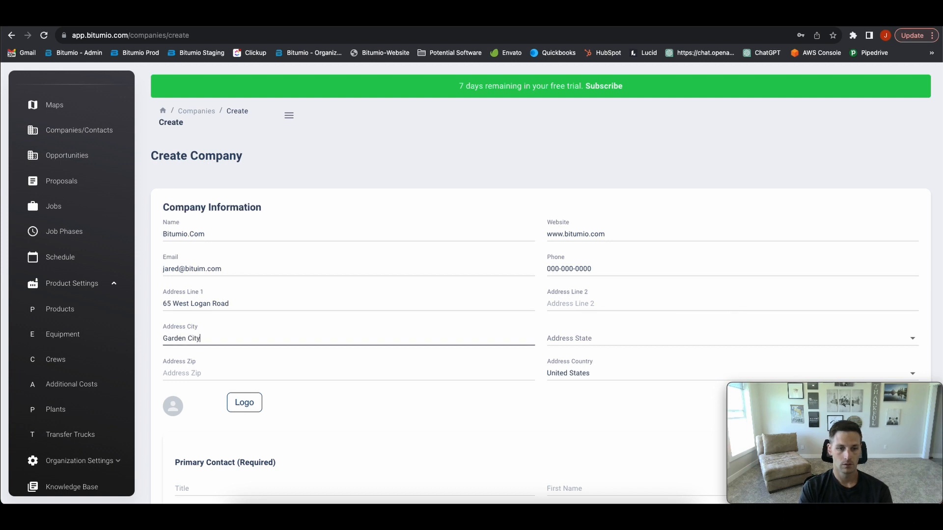
pyautogui.press('Tab')
pyautogui.write('uta')
pyautogui.press('Down')
pyautogui.press('Tab')
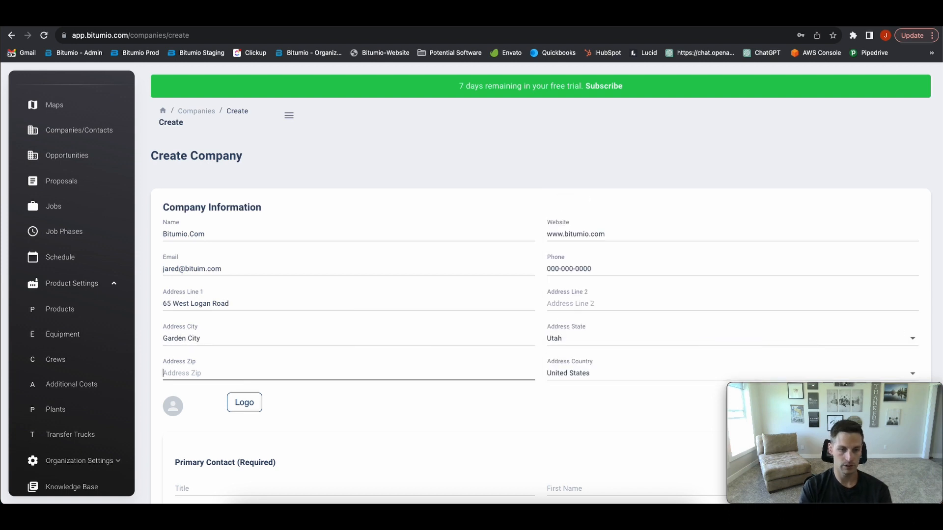
pyautogui.write('84002')
pyautogui.press('BackSpace')
pyautogui.press('BackSpace')
pyautogui.write('28')
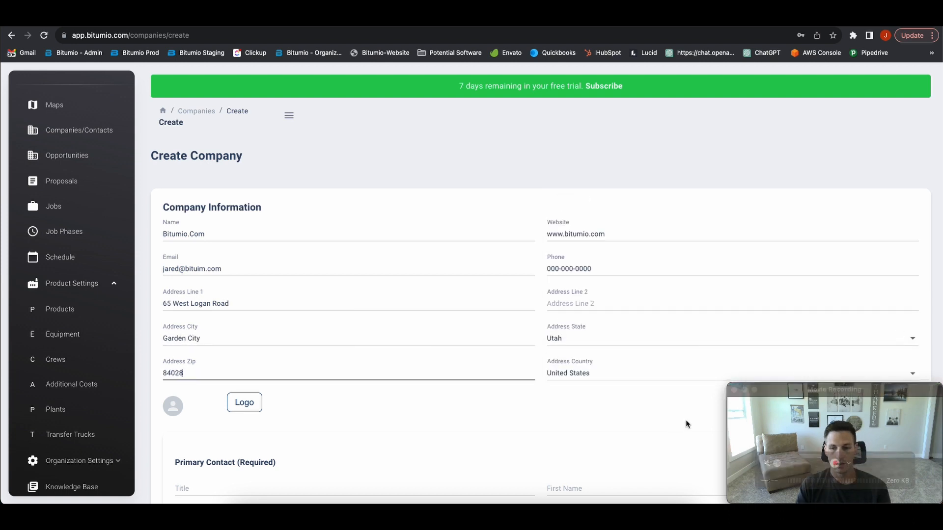
# Enter the primary contact's first and last name, phone number and email
pyautogui.scroll(-1, 652, 425)
pyautogui.scroll(-3, 652, 425)
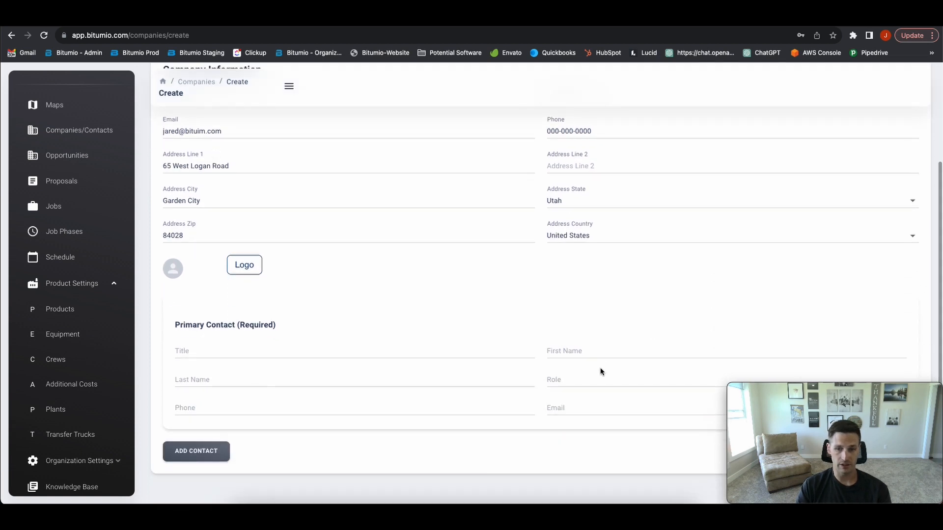
pyautogui.click(597, 355)
pyautogui.press('Tab')
pyautogui.press('Tab')
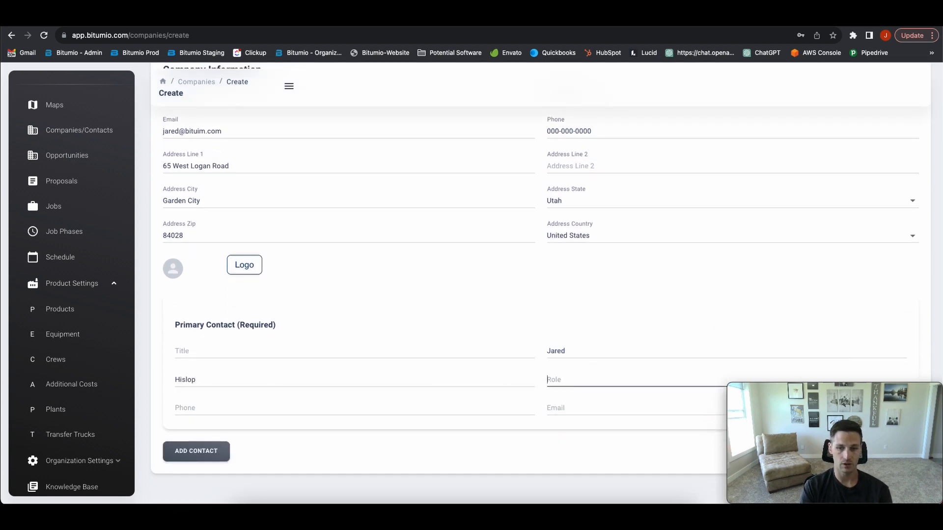
pyautogui.press('Tab')
pyautogui.write('000-000-000')
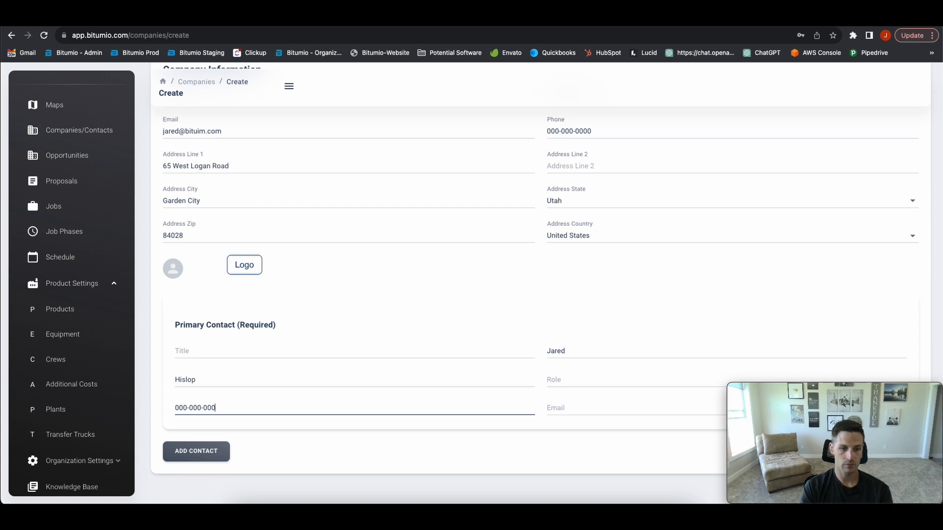
pyautogui.press('Tab')
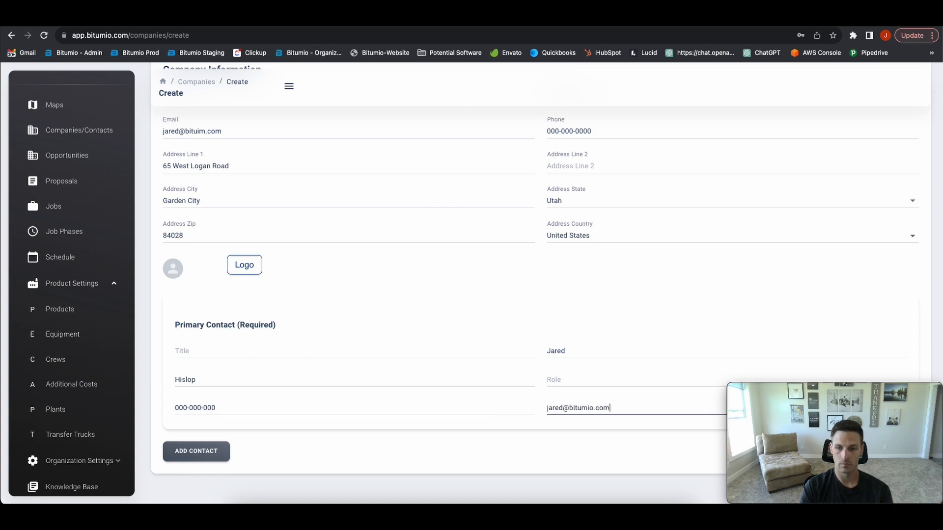
# Correct the contact's phone number and create the company
pyautogui.click(254, 411)
pyautogui.write('0')
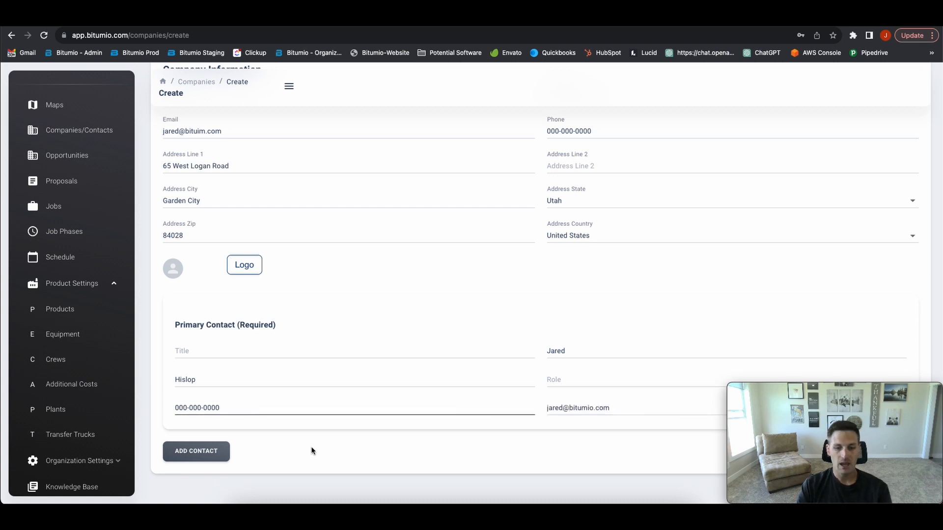
pyautogui.click(311, 449)
pyautogui.scroll(-1, 590, 432)
pyautogui.click(900, 415)
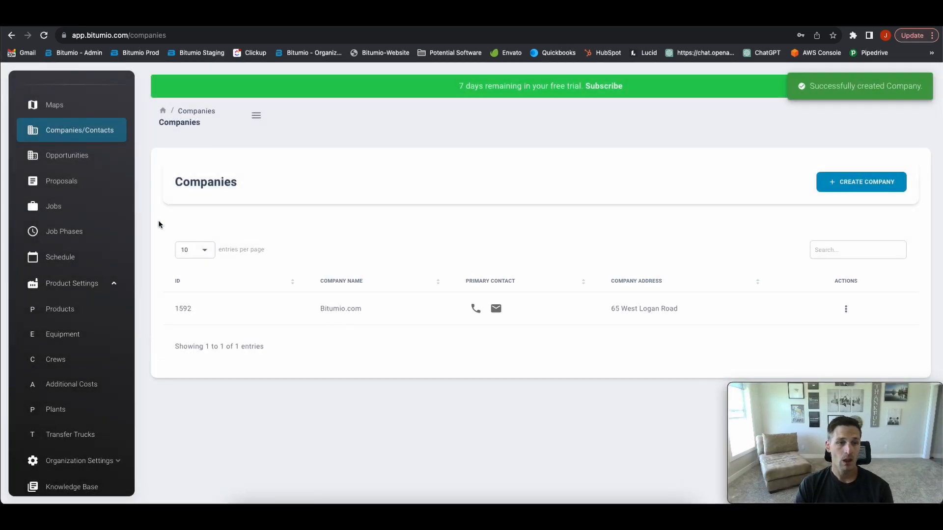
# Create a draft proposal for Bitumio.com with its primary contact and source Internal Sales
pyautogui.click(69, 182)
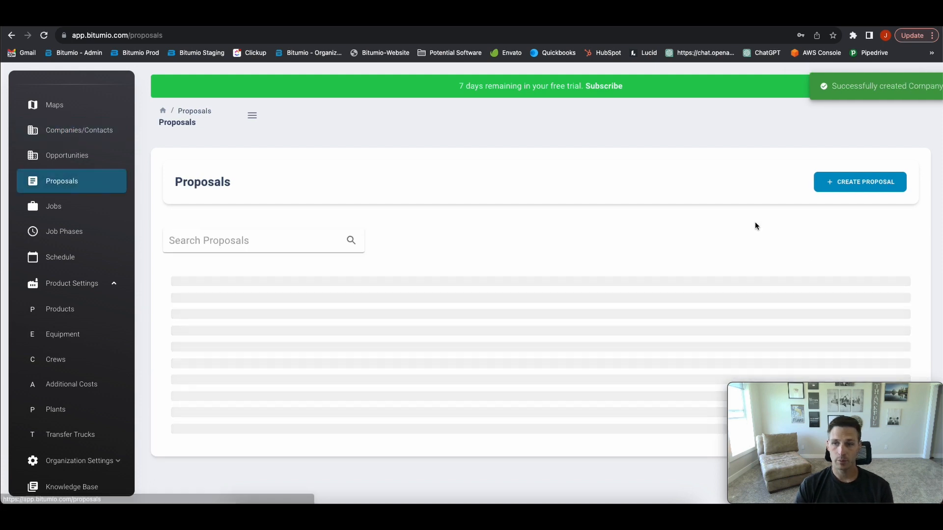
pyautogui.click(835, 184)
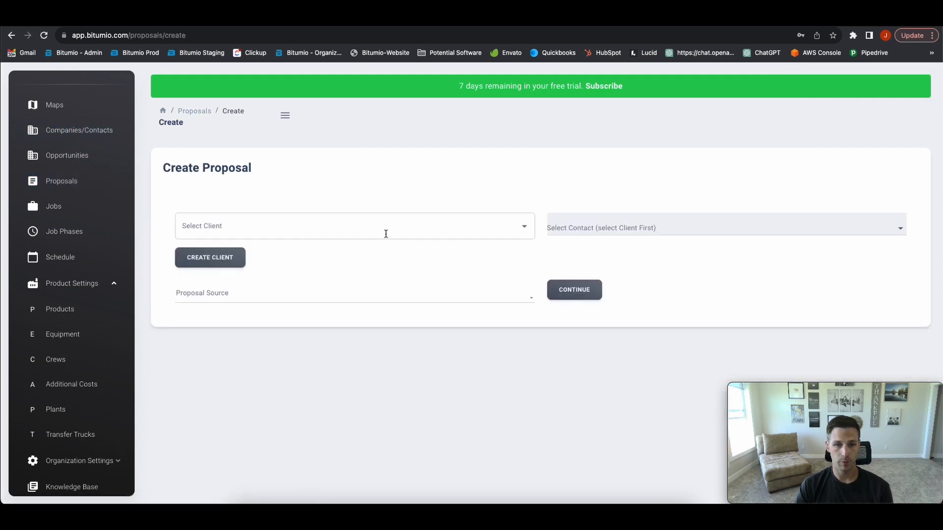
pyautogui.click(368, 230)
pyautogui.click(269, 257)
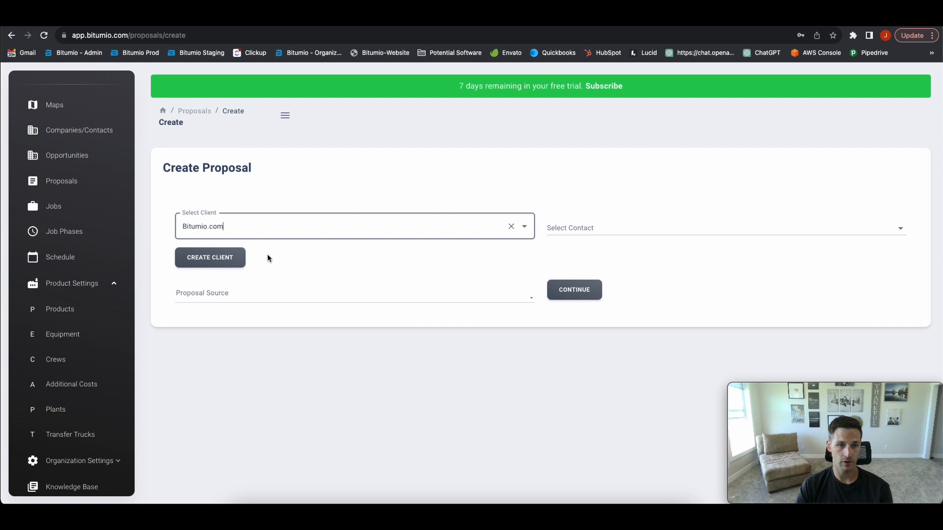
pyautogui.click(600, 227)
pyautogui.click(584, 251)
pyautogui.click(268, 297)
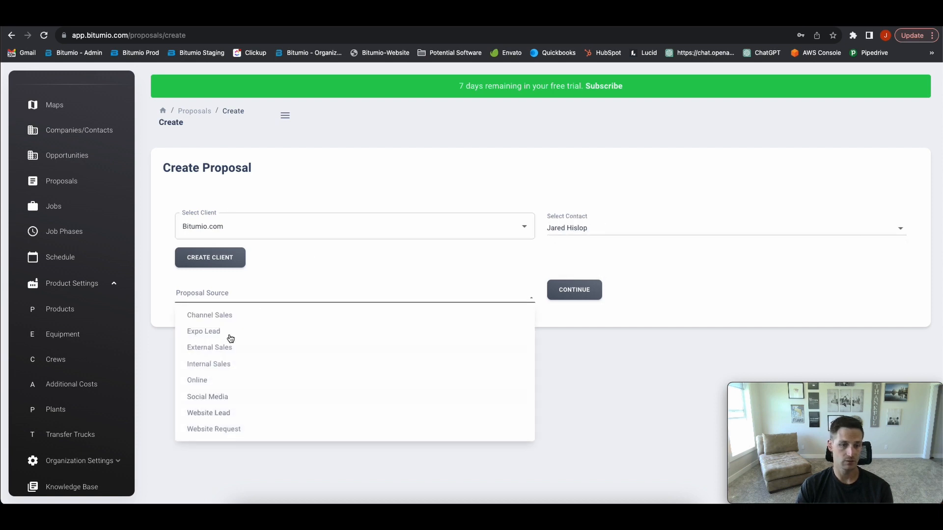
pyautogui.click(229, 362)
pyautogui.click(570, 295)
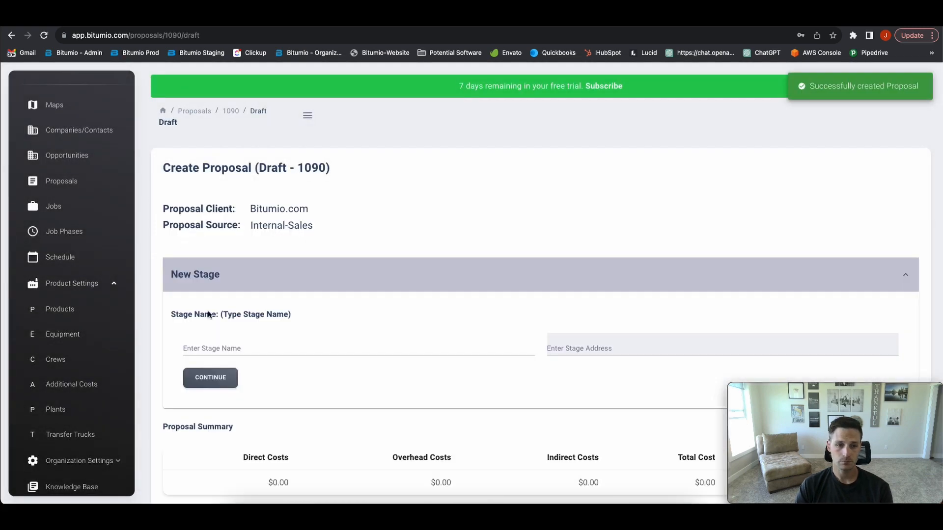
# Name the proposal's new stage 'Commercial Lot'
pyautogui.click(244, 343)
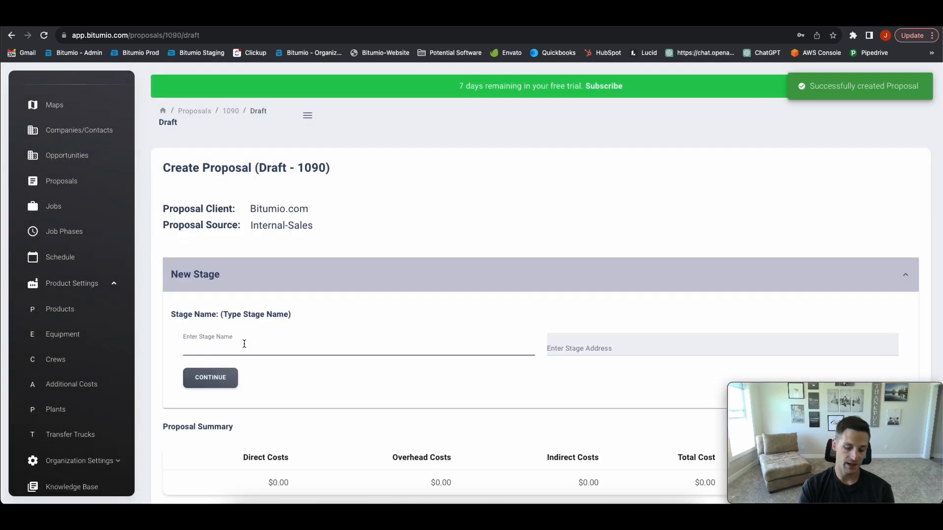
pyautogui.write('Commercial')
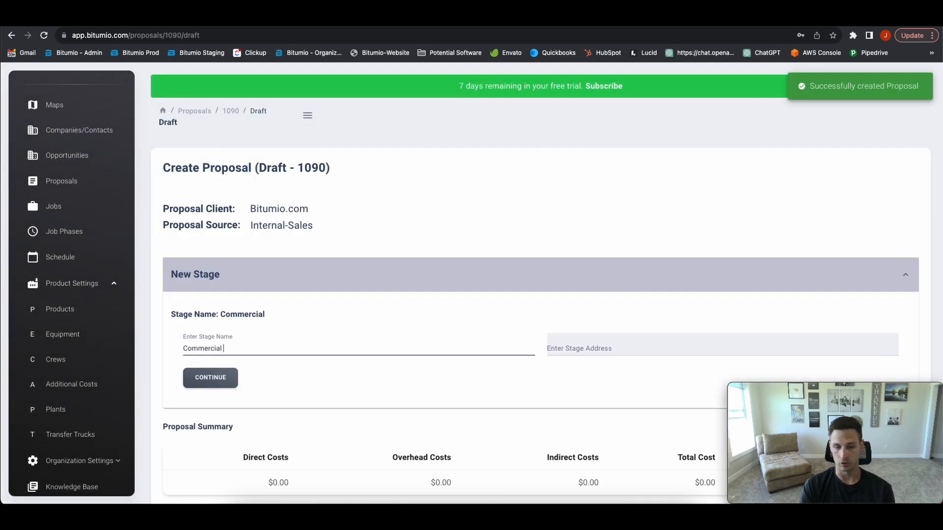
pyautogui.write(' Lot')
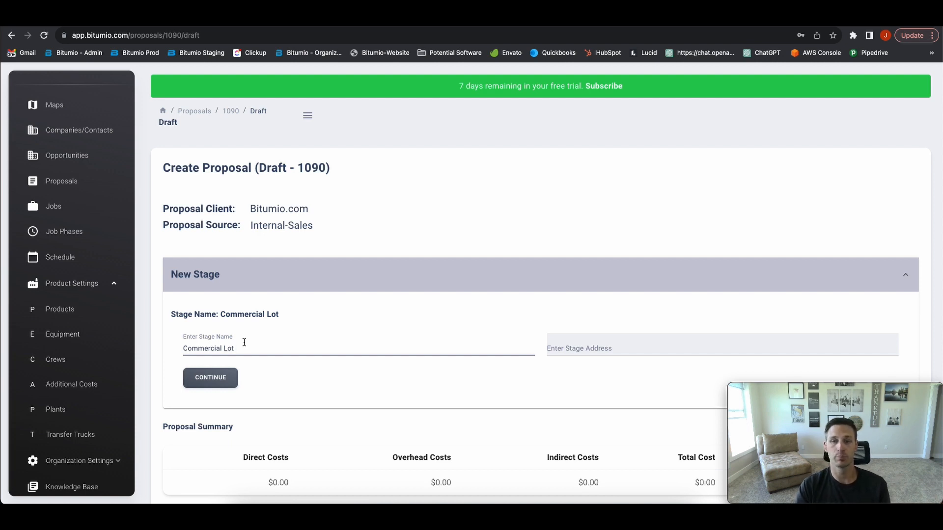
pyautogui.click(580, 347)
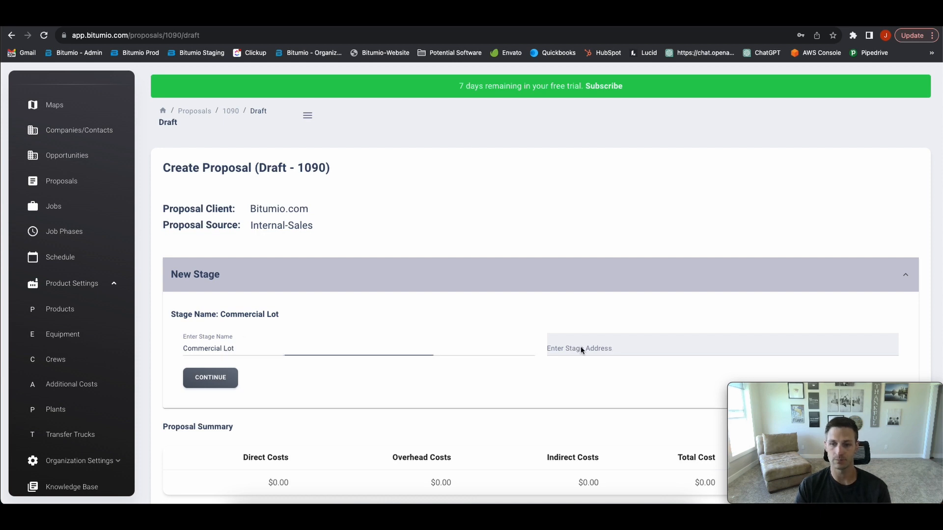
pyautogui.click(79, 124)
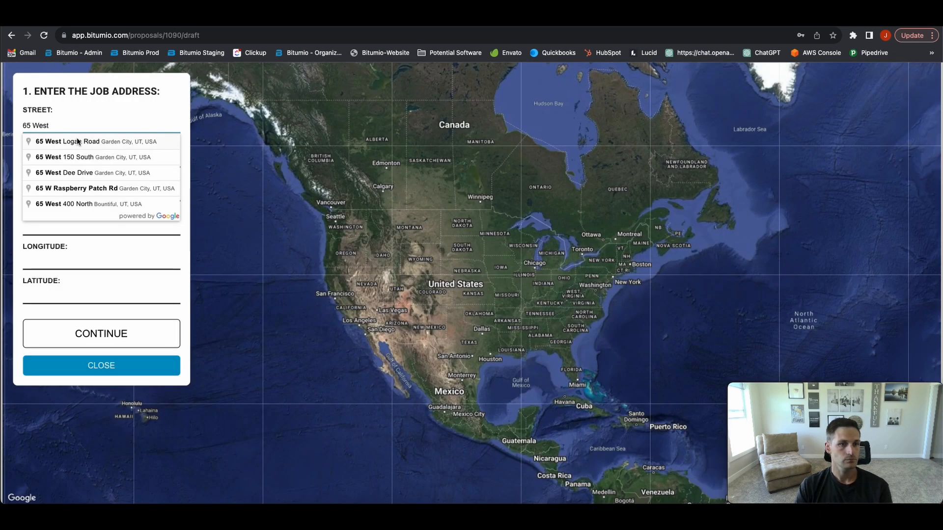
pyautogui.click(77, 141)
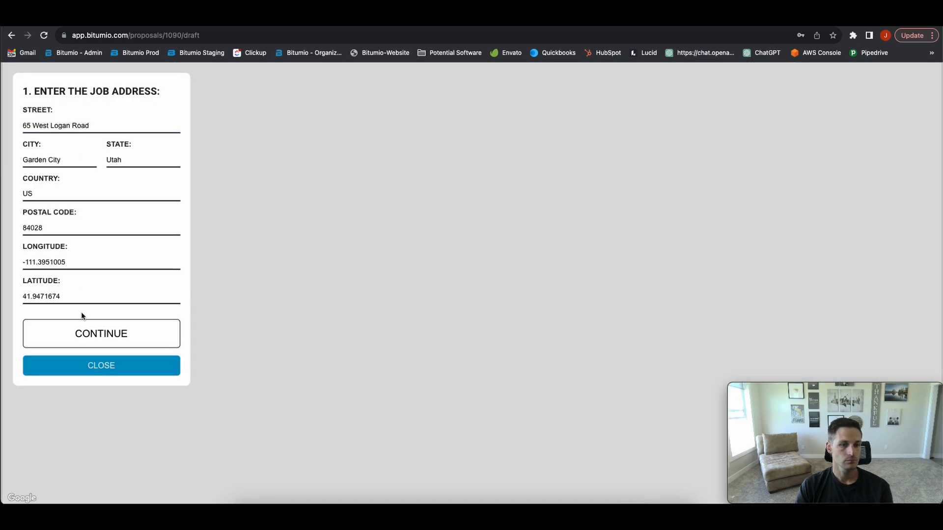
pyautogui.click(93, 333)
# Outline the lot as a four-corner polygon of about 47822 ft² and save the stage
pyautogui.click(95, 253)
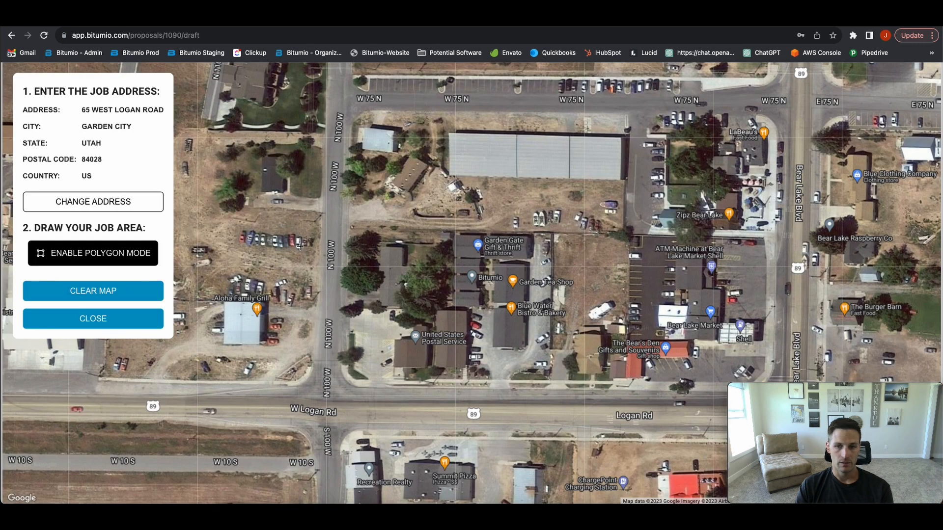
pyautogui.click(438, 222)
pyautogui.click(564, 223)
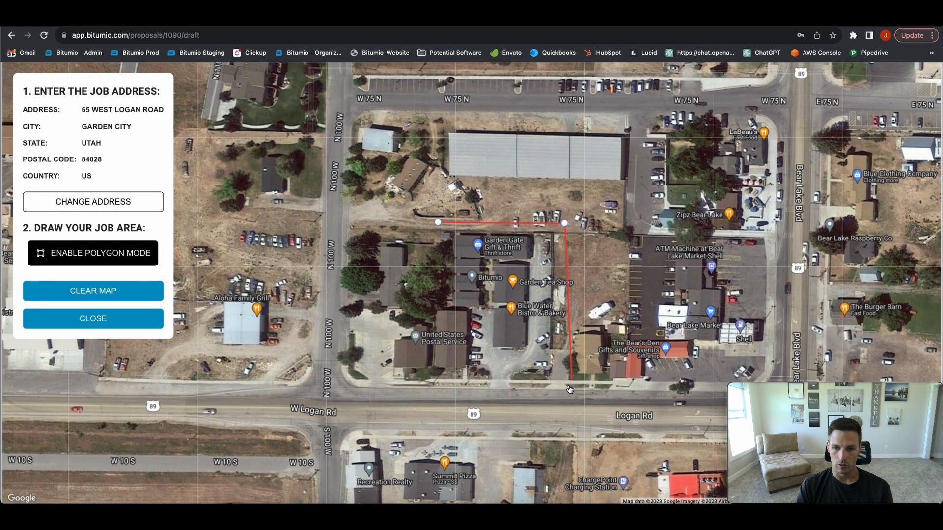
pyautogui.click(566, 396)
pyautogui.click(430, 395)
pyautogui.click(437, 225)
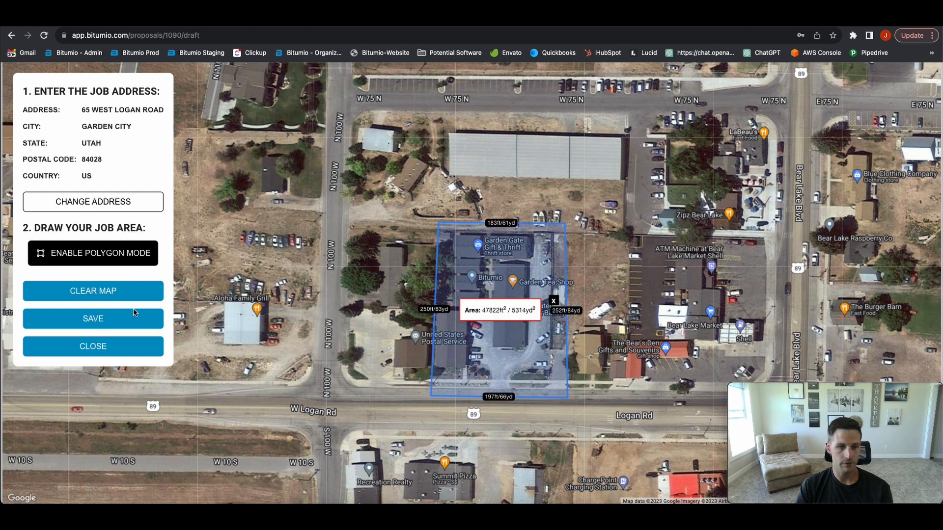
pyautogui.click(95, 319)
pyautogui.click(216, 379)
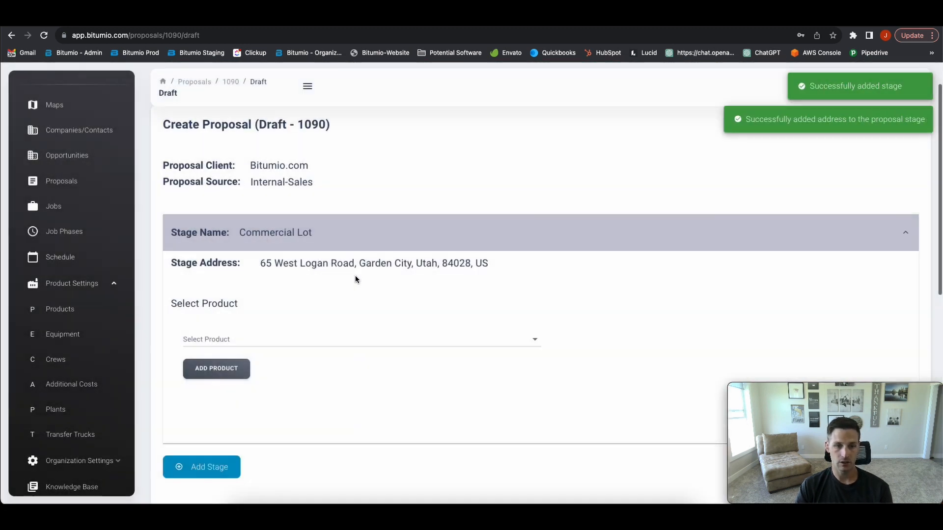
# Add the Crafco Roadsaver 201 - Large Crack product to the Commercial Lot stage
pyautogui.scroll(-1, 334, 284)
pyautogui.click(314, 290)
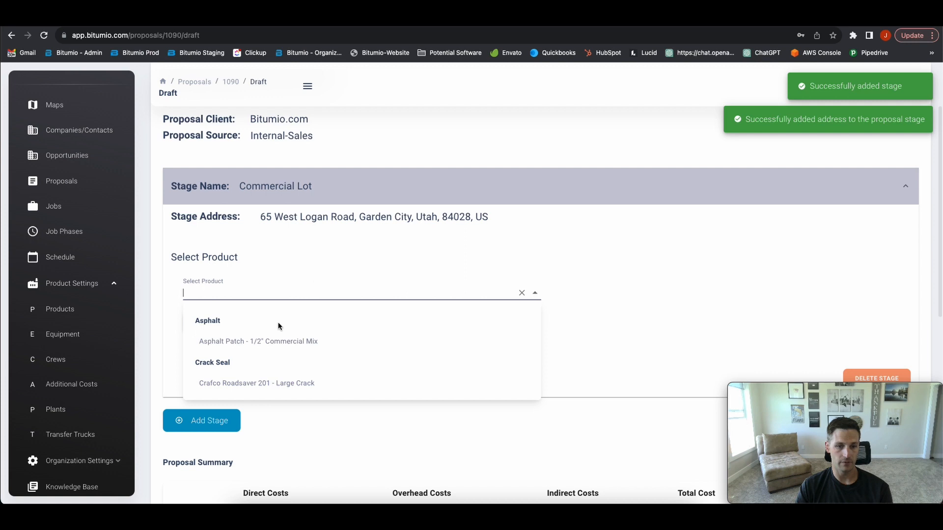
pyautogui.click(271, 383)
pyautogui.click(213, 323)
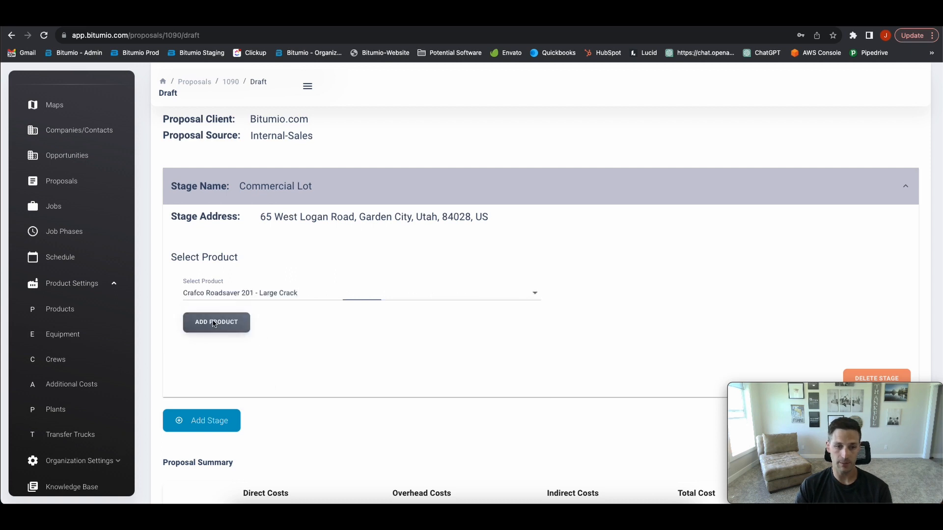
# Replace the product's job size with 1000 linear feet
pyautogui.scroll(-4, 483, 337)
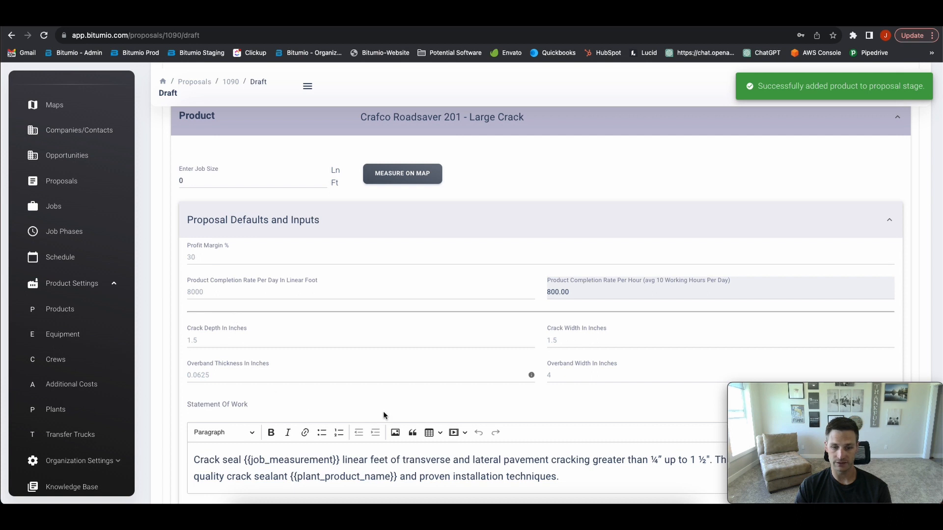
pyautogui.click(207, 184)
pyautogui.doubleClick(207, 184)
pyautogui.write('1000')
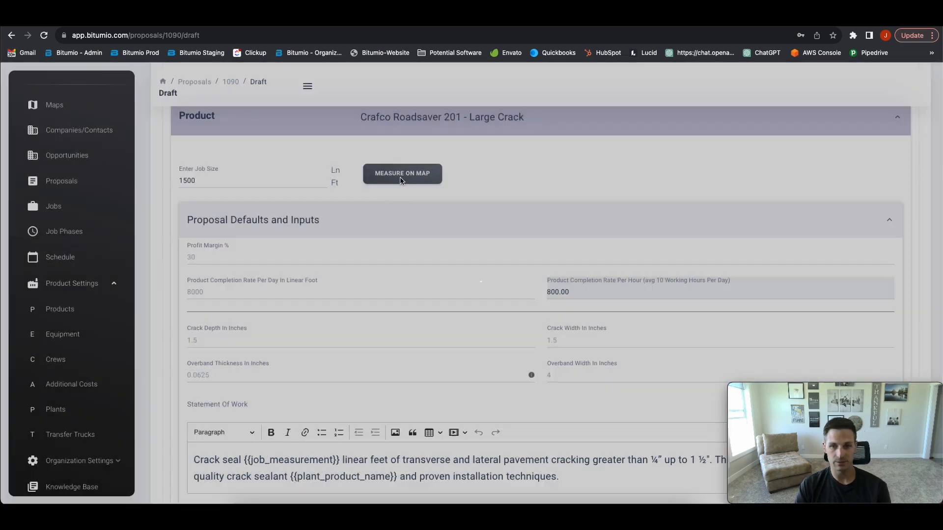
pyautogui.scroll(-5, 483, 250)
pyautogui.scroll(-15, 484, 251)
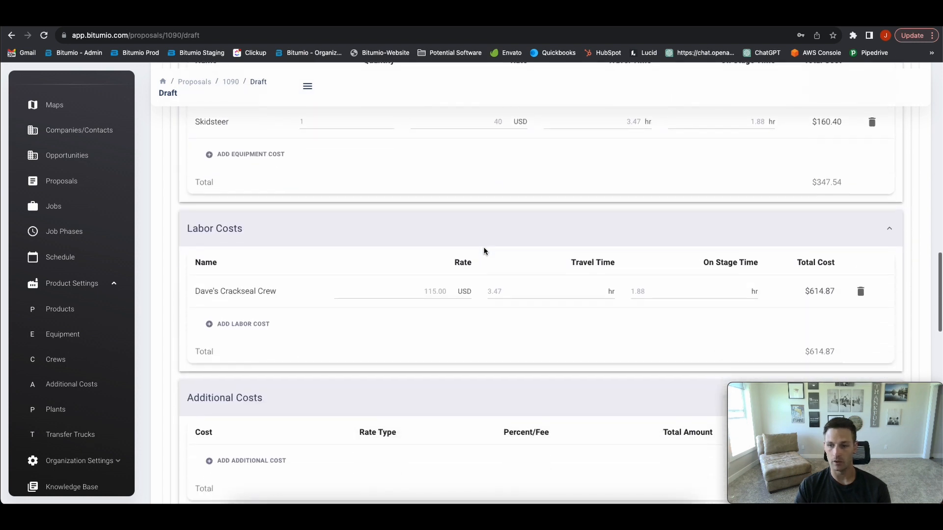
pyautogui.scroll(-2, 484, 250)
pyautogui.scroll(20, 484, 250)
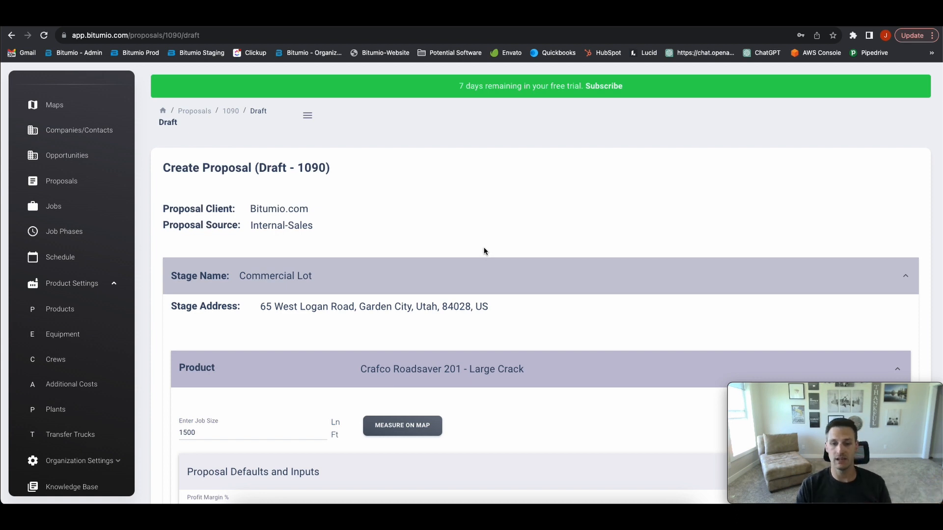
pyautogui.scroll(-2, 484, 251)
pyautogui.moveTo(266, 210); pyautogui.dragTo(488, 213)
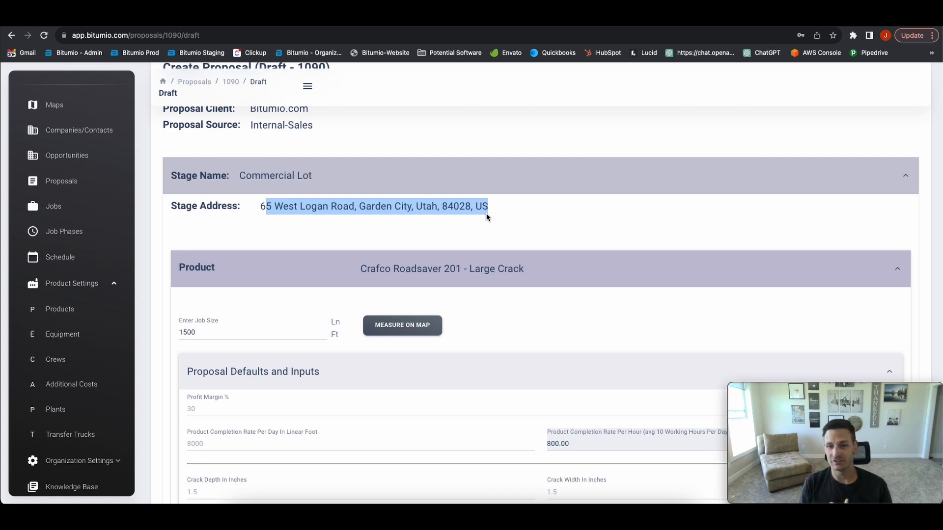
pyautogui.scroll(-10, 486, 217)
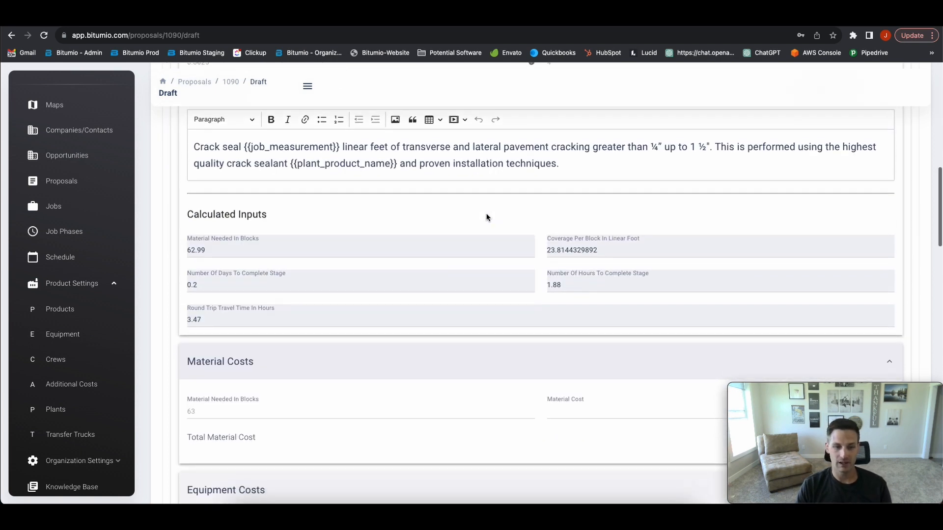
pyautogui.click(184, 324)
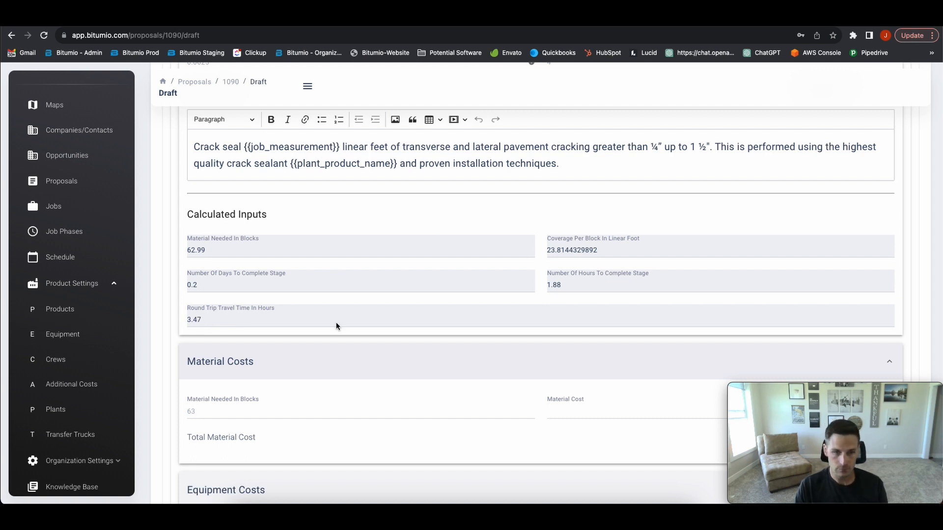
pyautogui.scroll(20, 406, 324)
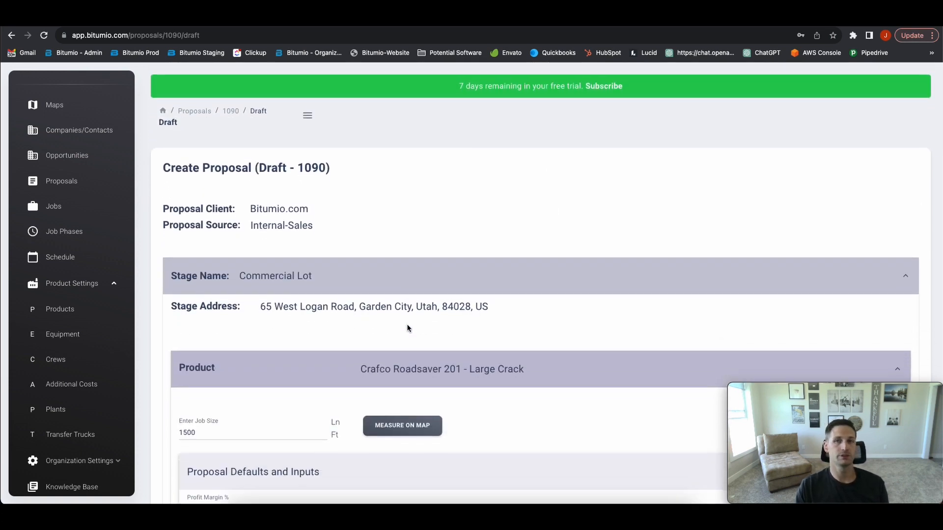